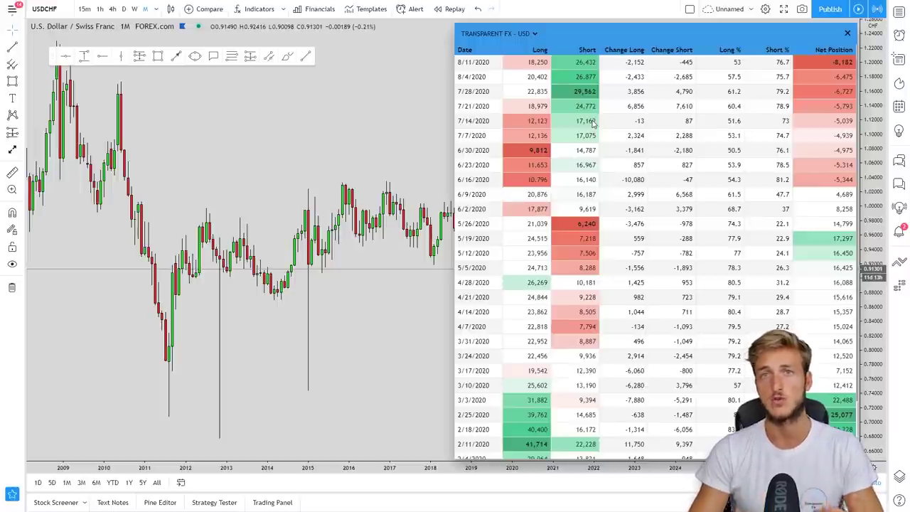
Close the Transparent FX USD positioning table and stretch the price scale of the monthly USDCHF chart around the recent candles
click(847, 33)
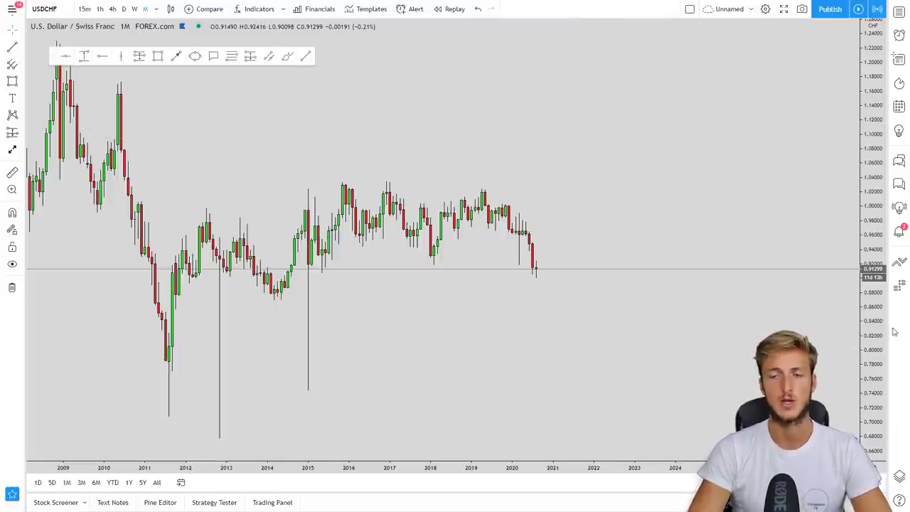
drag(874, 341, 853, 234)
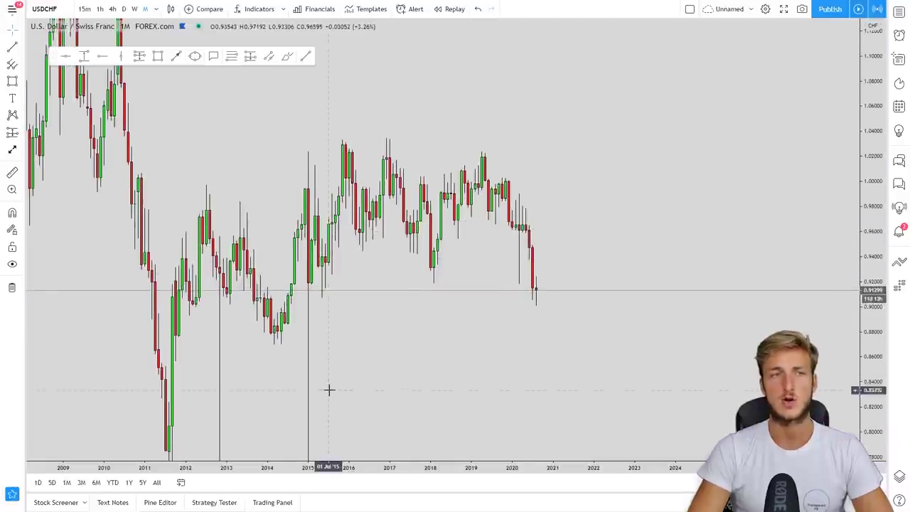
mouse_move(384, 443)
click(432, 439)
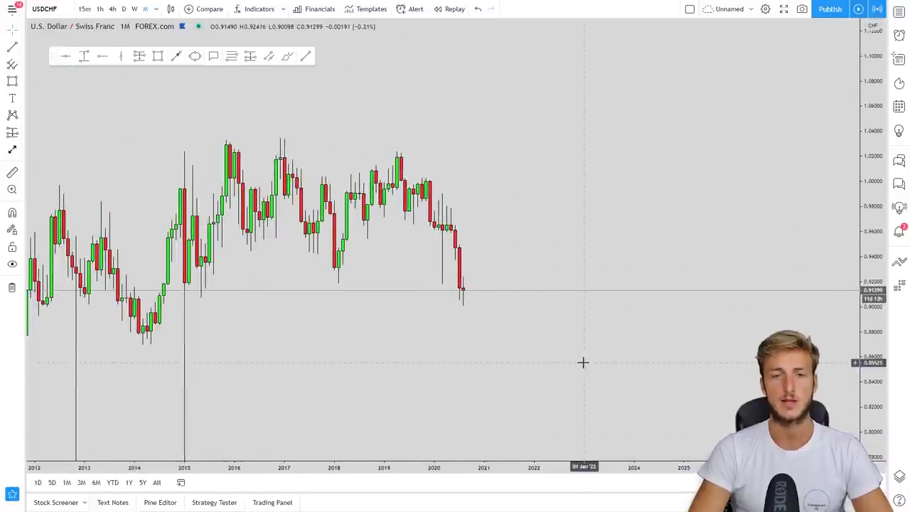
Brush red strokes along the 2020 decline and, in the empty area beside it, a V-shaped move and a long fall
click(291, 56)
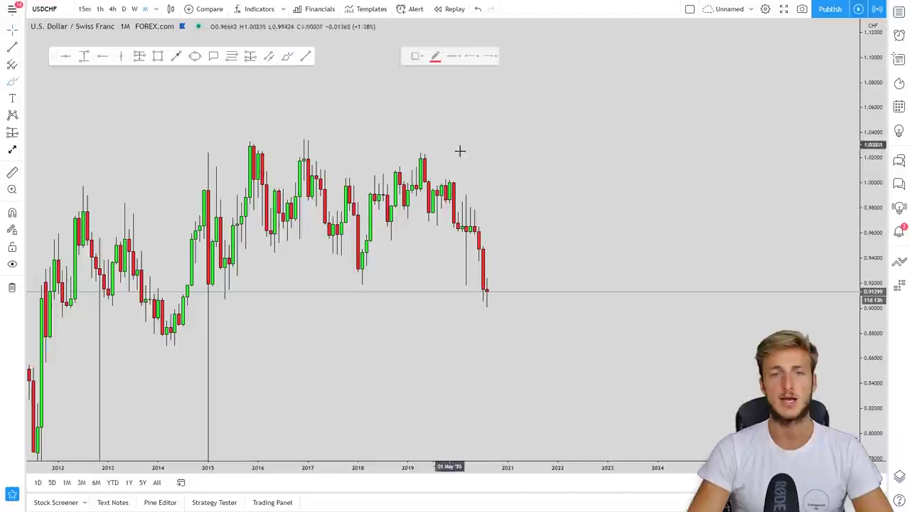
drag(474, 206, 487, 292)
mouse_move(570, 107)
mouse_down()
mouse_move(603, 276)
mouse_move(640, 213)
mouse_up()
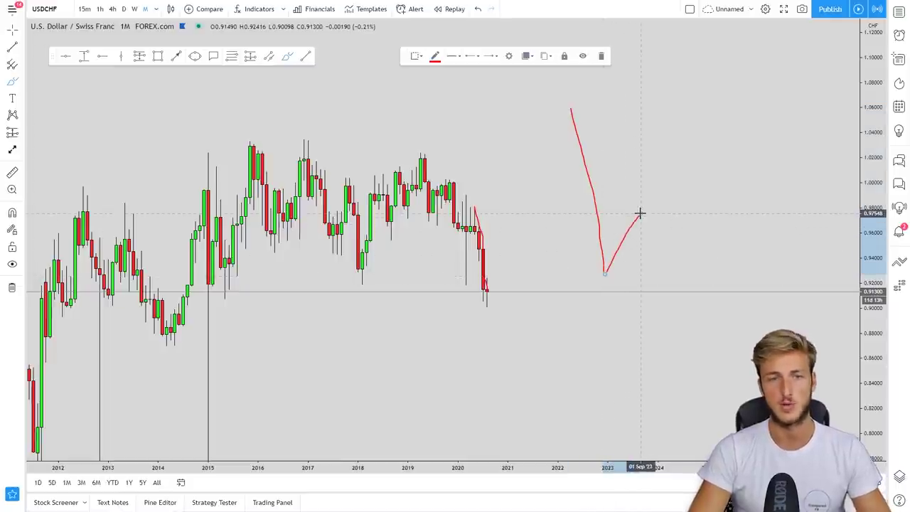
drag(676, 91, 724, 420)
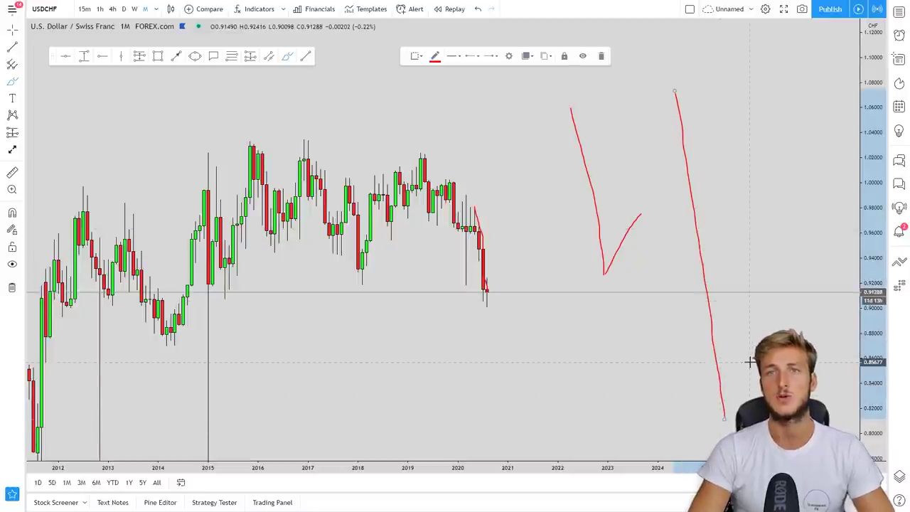
Delete all the red brush strokes one by one from the monthly USDCHF chart
click(478, 9)
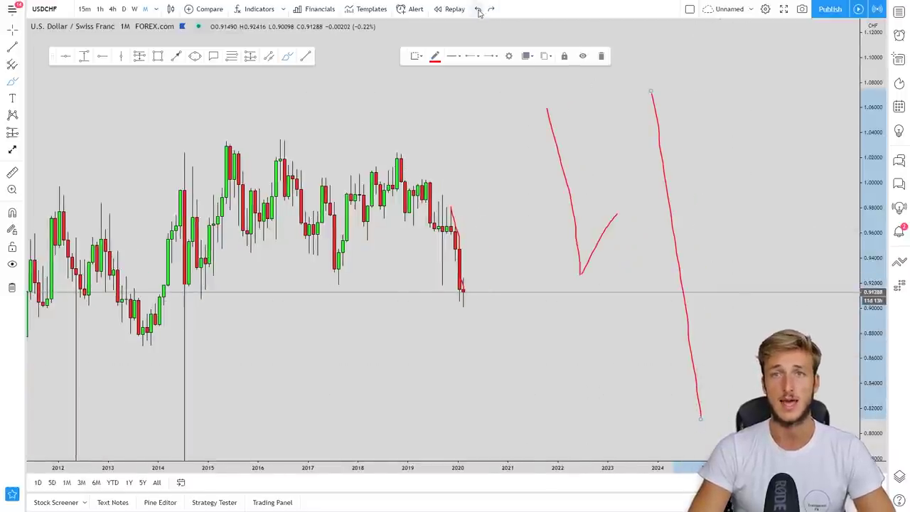
click(601, 55)
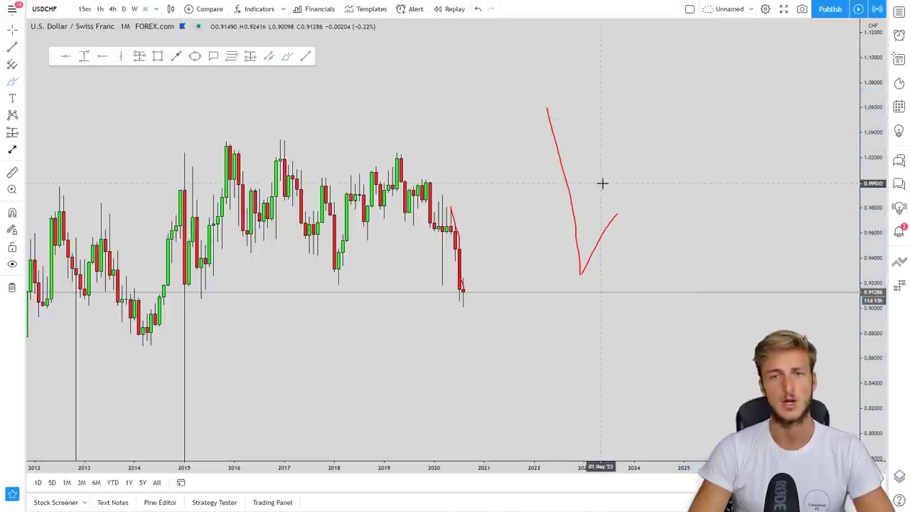
click(562, 167)
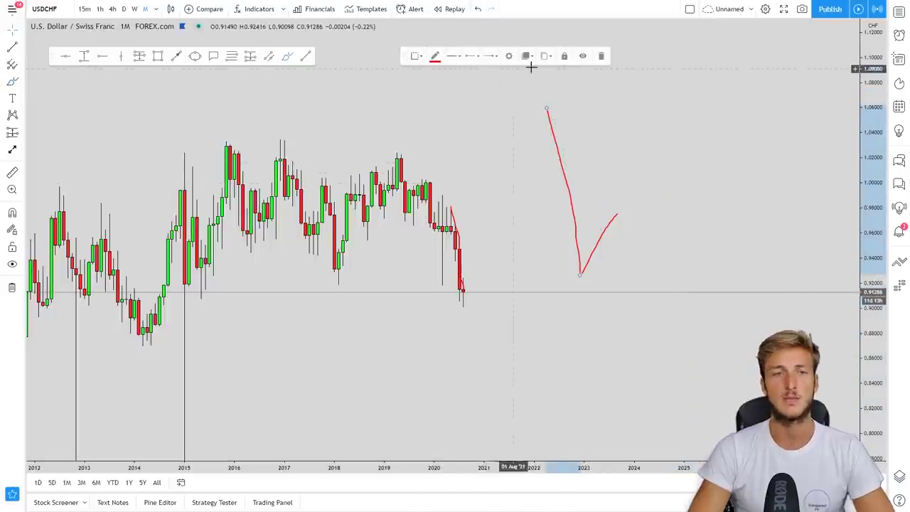
click(602, 55)
click(460, 231)
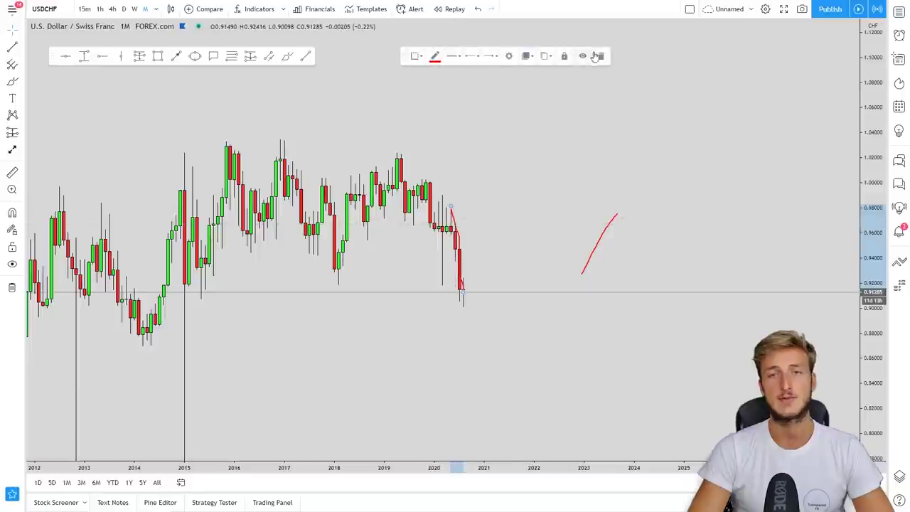
click(602, 56)
click(611, 226)
click(603, 56)
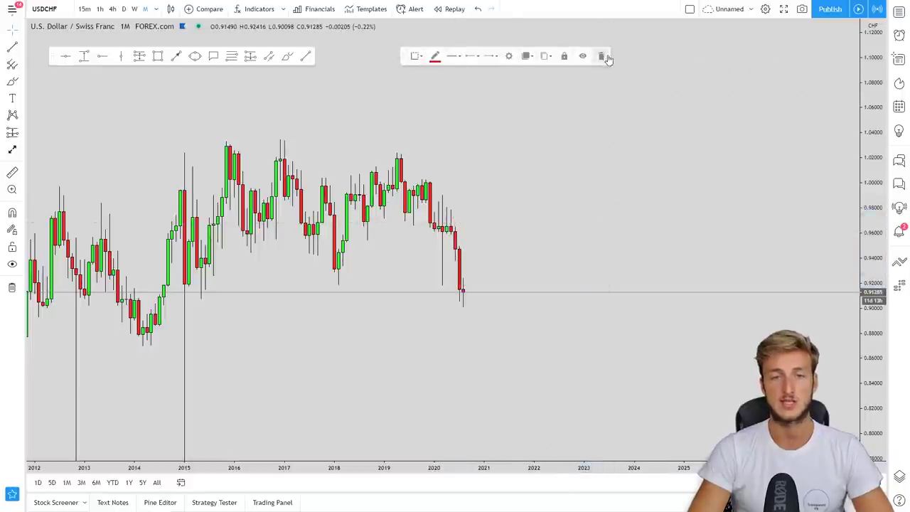
Examine the monthly USDCHF price history from the 2011 low to the 2020 decline
scroll(547, 176, left, 2)
drag(547, 176, 642, 177)
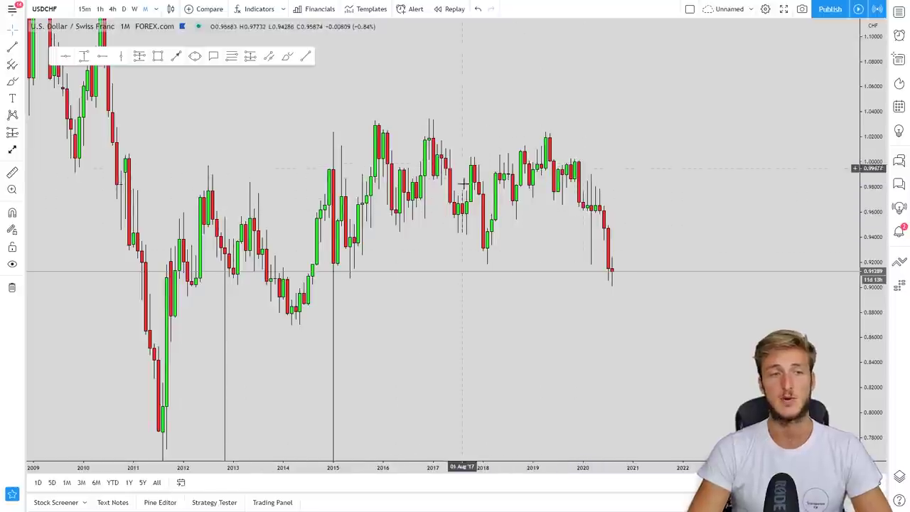
drag(432, 284, 630, 258)
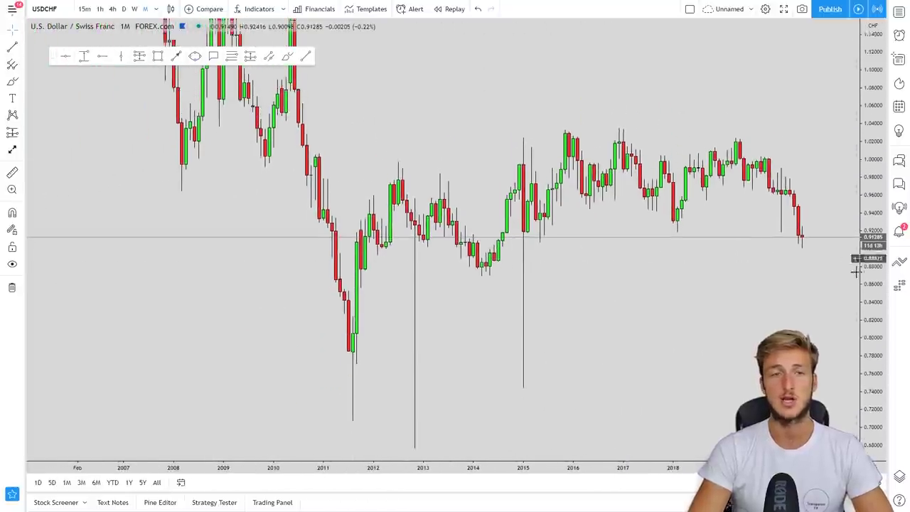
scroll(289, 173, left, 2)
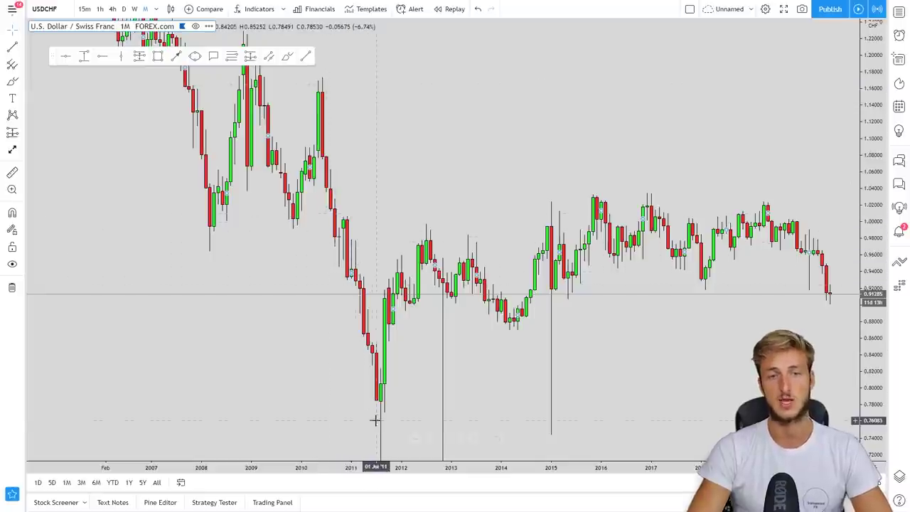
right_click(603, 373)
drag(639, 235, 438, 231)
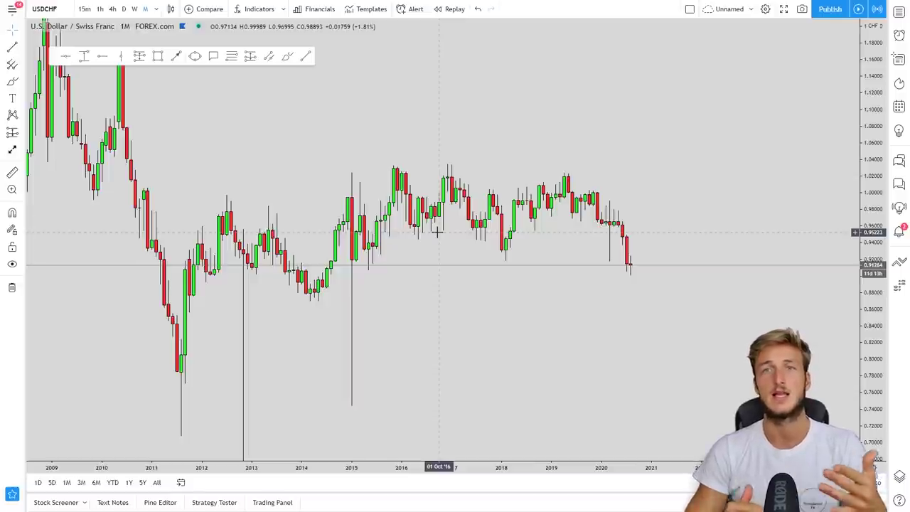
Brush a falling red stroke above the 2019 and 2020 monthly candles and delete it
click(287, 57)
drag(568, 38, 630, 194)
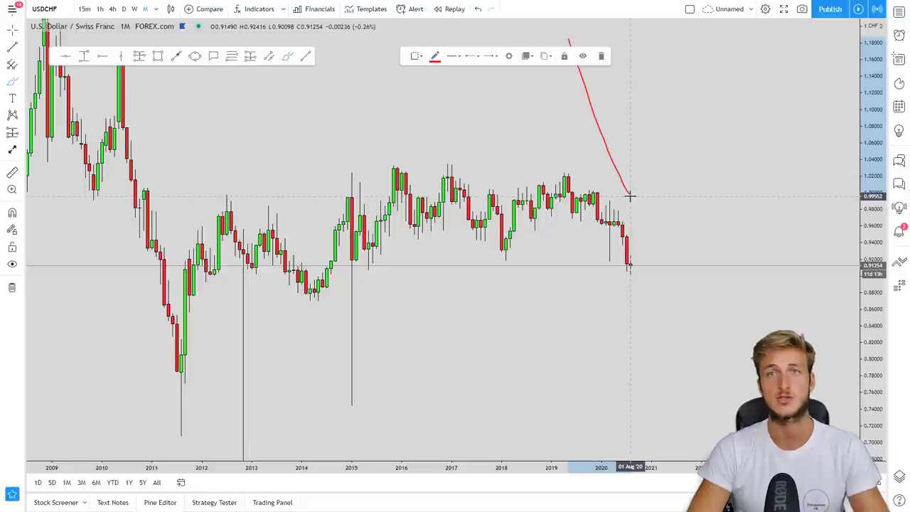
click(601, 55)
Switch the USDCHF chart to the weekly timeframe and stretch its price scale to enlarge the 2020 decline
scroll(685, 216, right, 3)
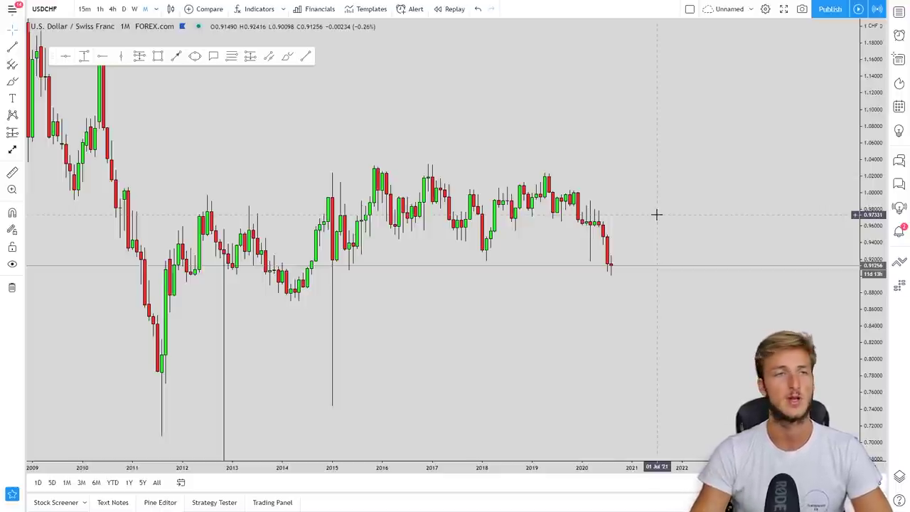
click(135, 9)
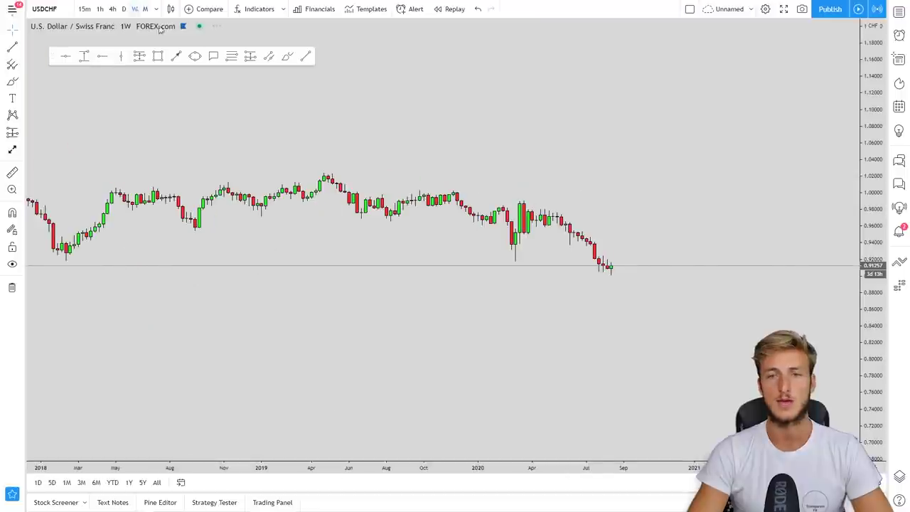
drag(871, 420, 844, 148)
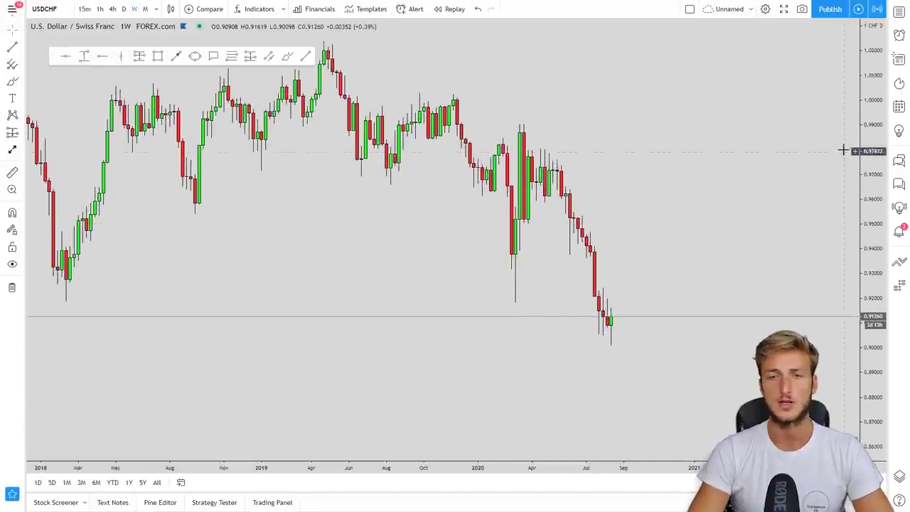
drag(644, 212, 550, 190)
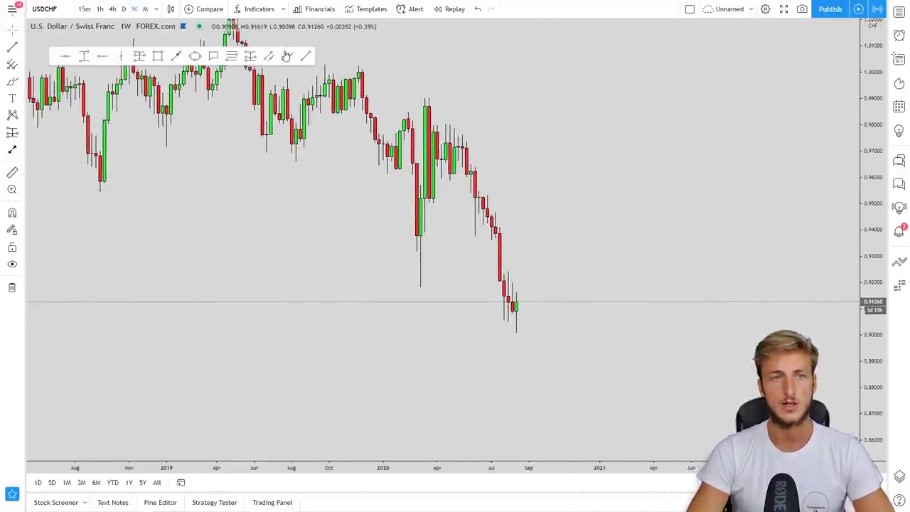
Mark the mid-2020 weekly decline with a red brush stroke and circle its June candle with a long lower wick, deleting each mark
click(287, 55)
drag(474, 162, 520, 317)
click(603, 56)
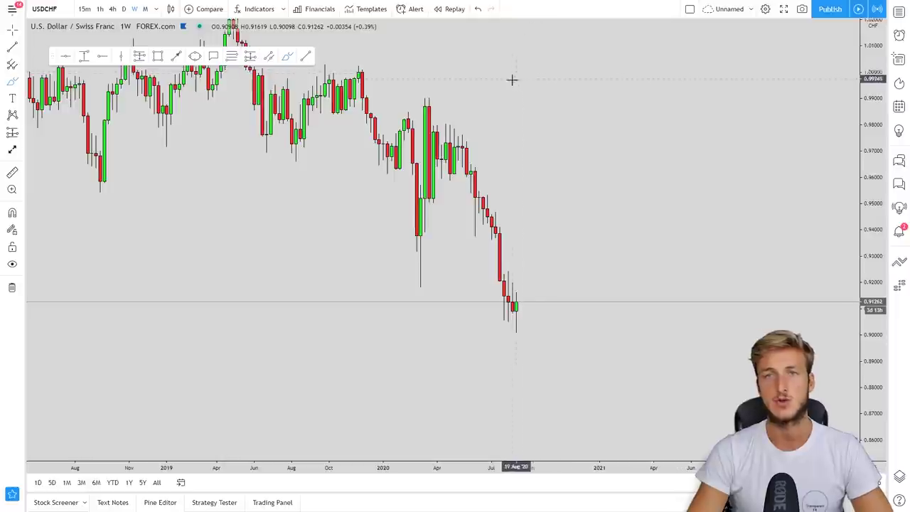
mouse_move(476, 174)
mouse_down()
mouse_move(475, 240)
mouse_move(480, 172)
mouse_up()
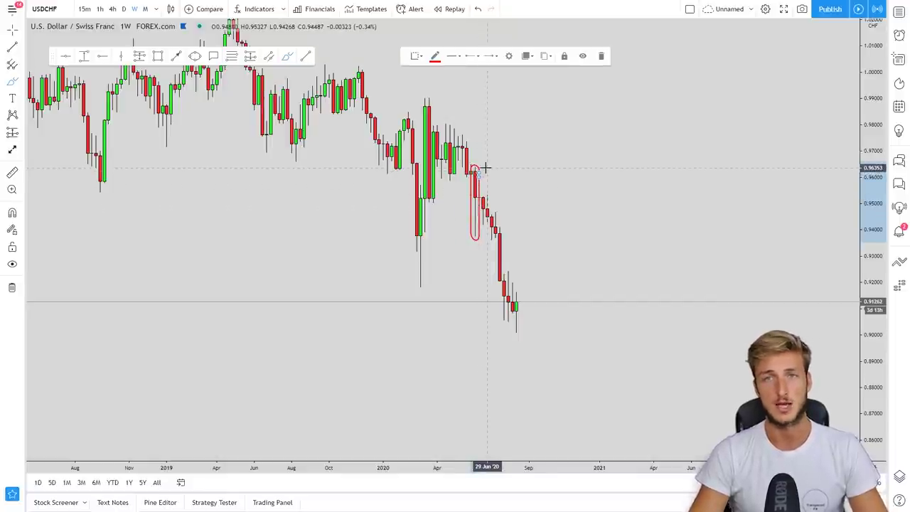
click(601, 56)
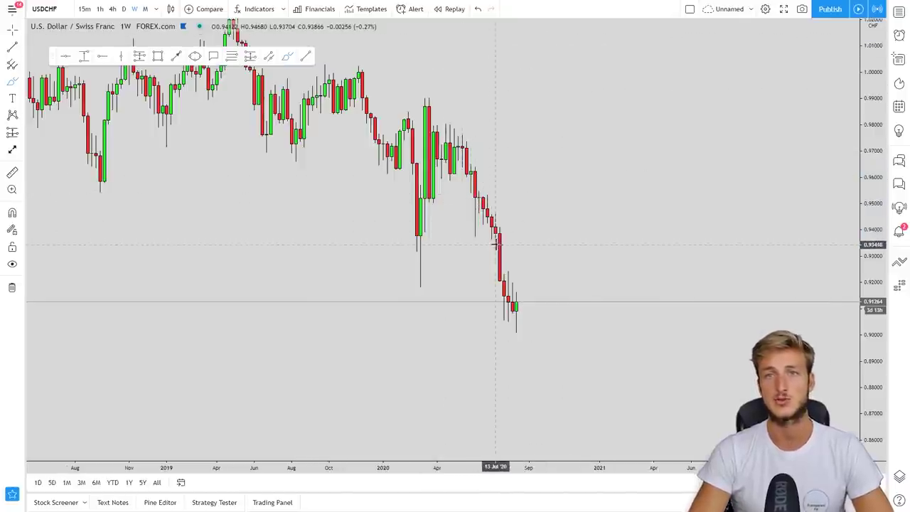
Draw a tall rectangle from about 1.001 to 0.963 in early 2021 as a candle body and fill it red
click(12, 81)
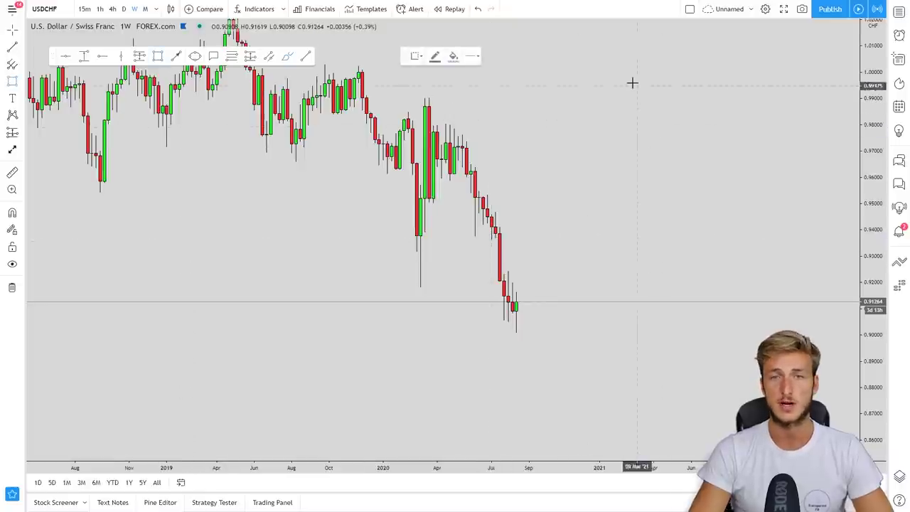
mouse_move(625, 70)
mouse_down()
mouse_move(636, 152)
mouse_move(649, 169)
mouse_up()
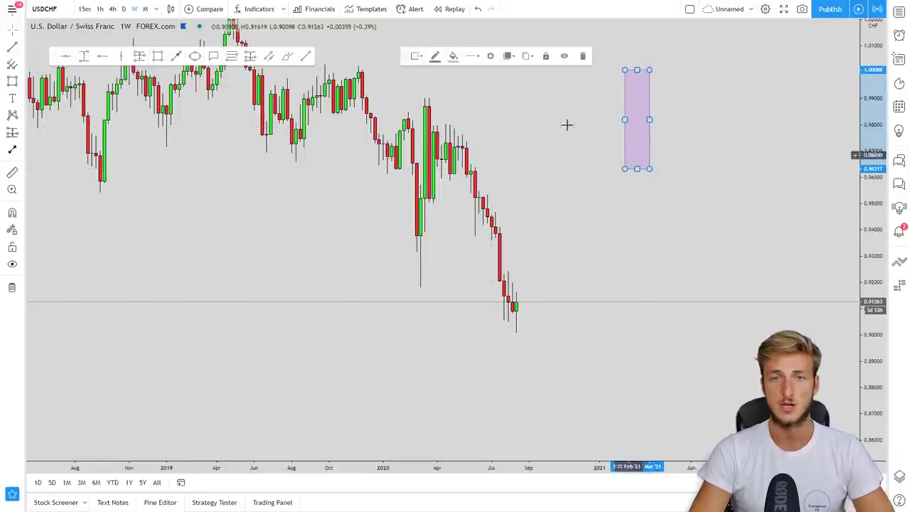
click(455, 57)
click(461, 83)
click(404, 77)
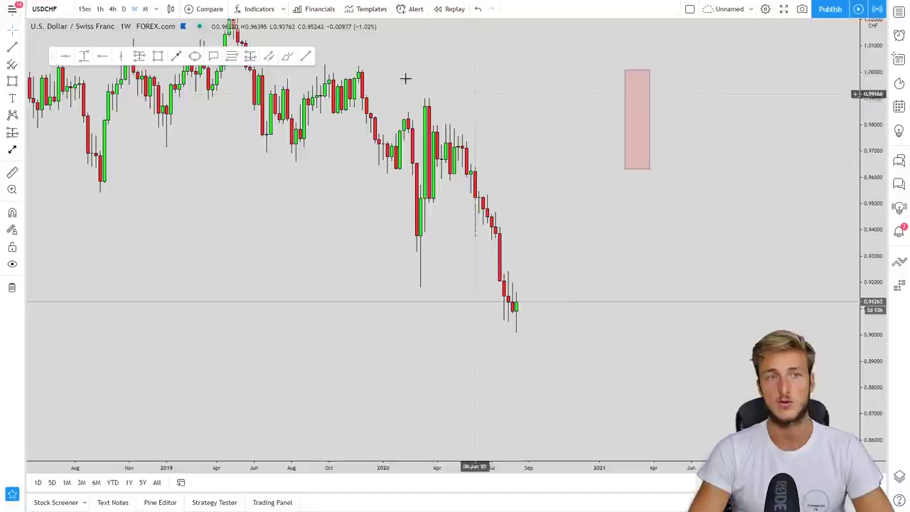
Add a vertical trend line from the centre of the rectangle's lower edge down to about 0.916 as the candle's wick
click(306, 57)
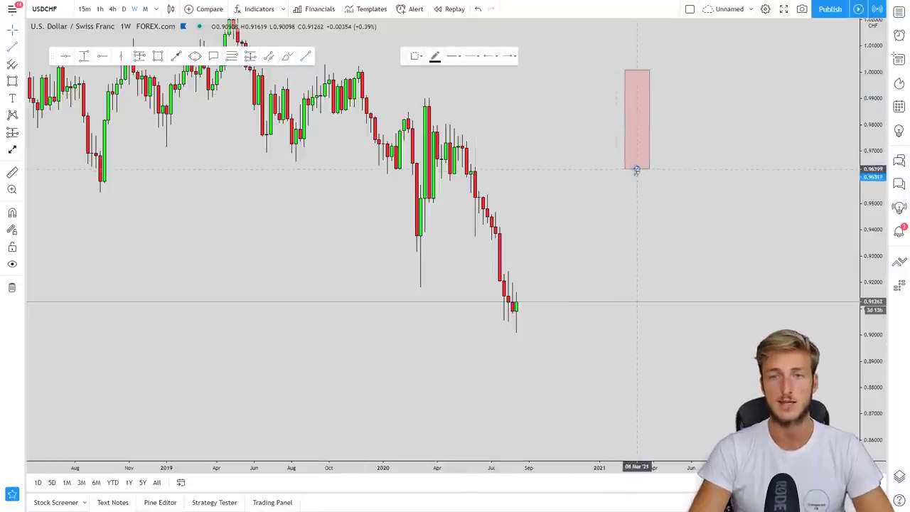
drag(637, 170, 637, 291)
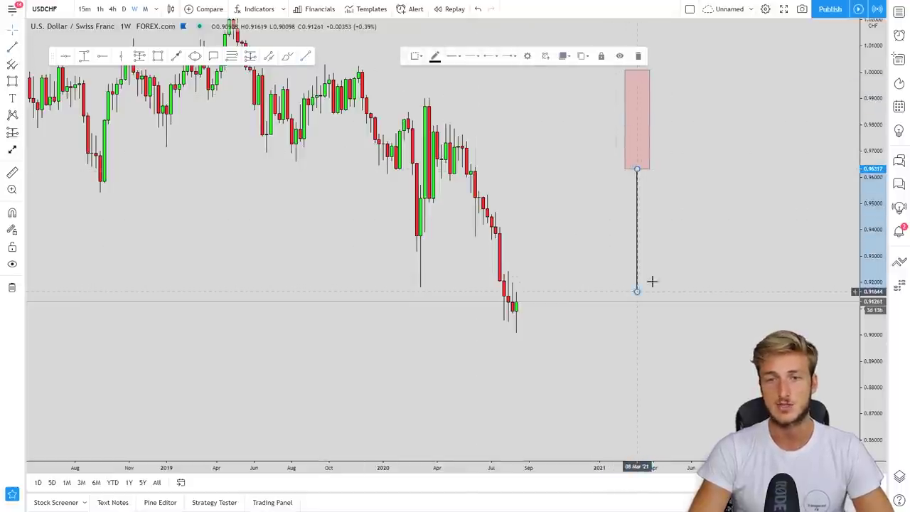
click(719, 201)
drag(719, 201, 703, 197)
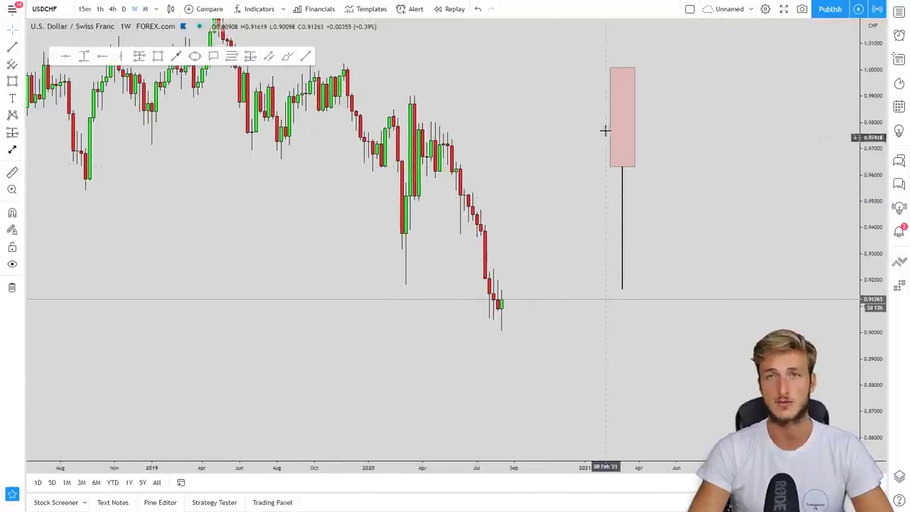
Brush a red stroke down alongside the drawn candle's wick and a second falling stroke beside it
click(287, 56)
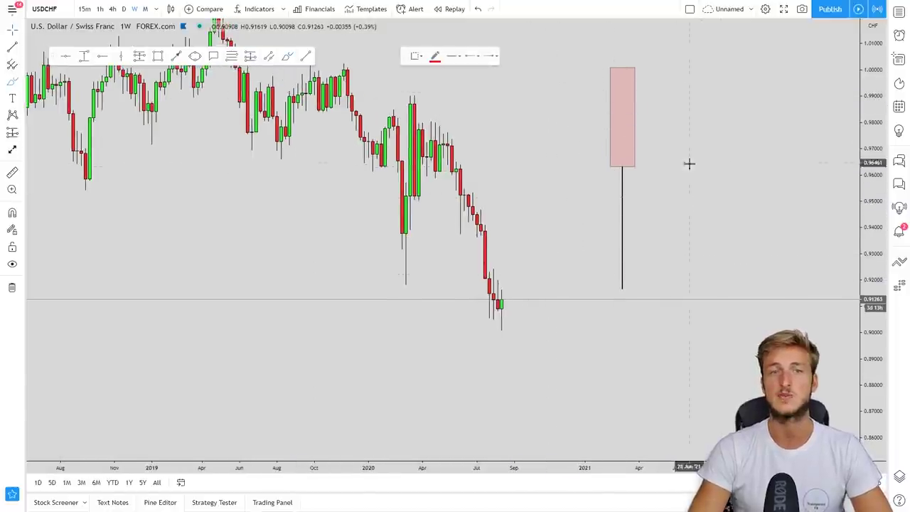
drag(647, 165, 657, 289)
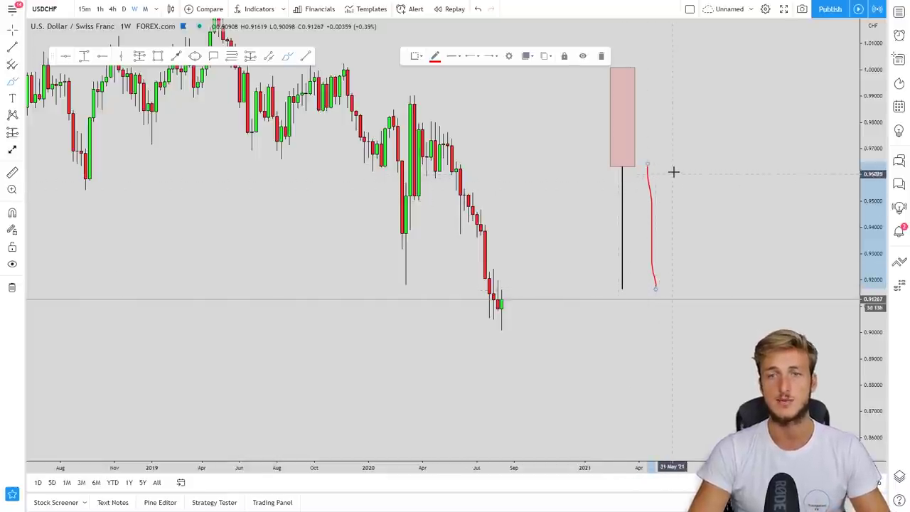
mouse_move(676, 165)
mouse_down()
mouse_move(687, 262)
mouse_move(697, 272)
mouse_move(735, 199)
mouse_move(764, 337)
mouse_up()
Delete the red brush strokes, the red rectangle and the vertical wick line of the drawn example candle
click(601, 56)
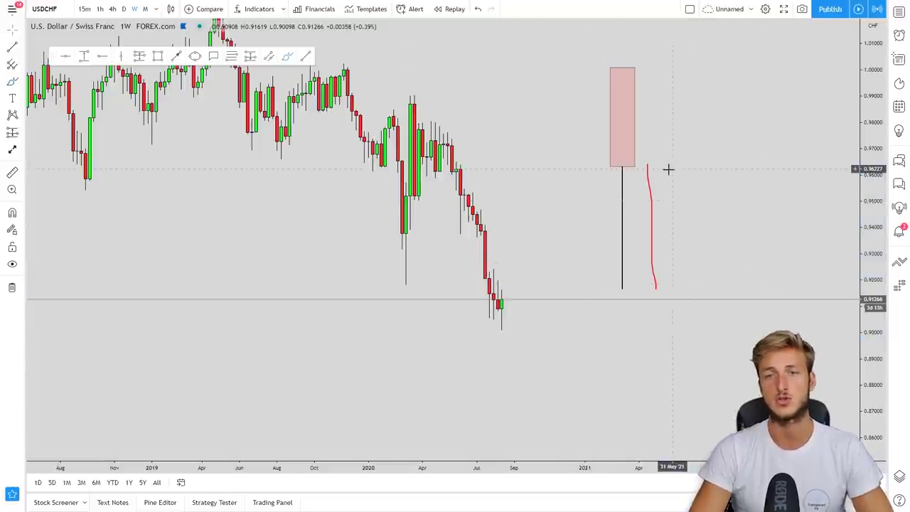
click(647, 174)
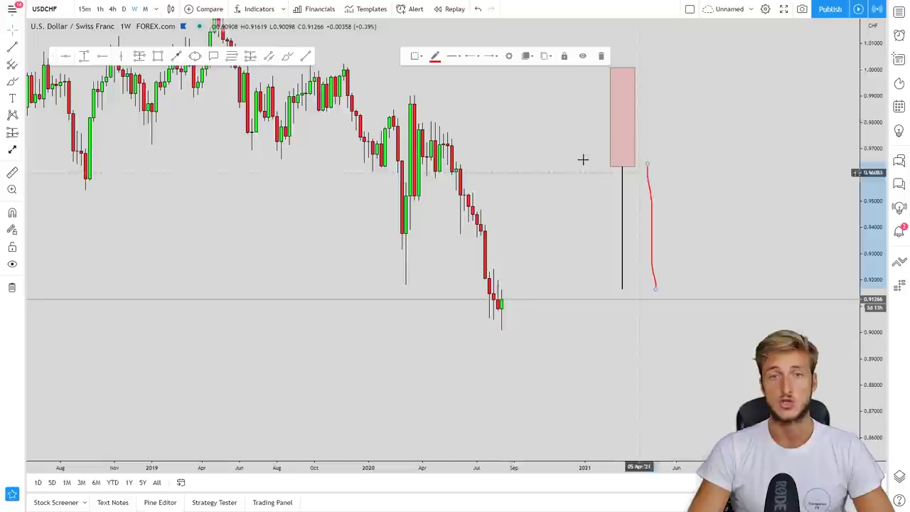
click(601, 56)
click(630, 69)
click(581, 56)
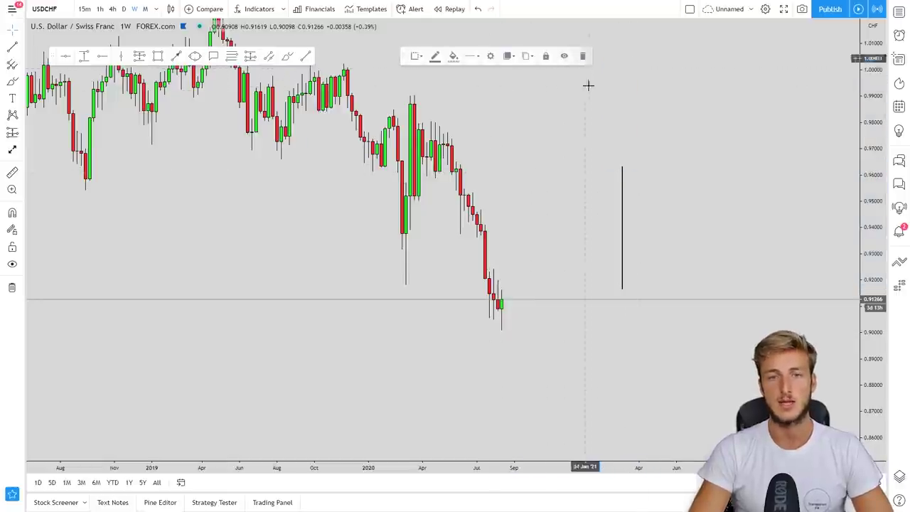
click(623, 180)
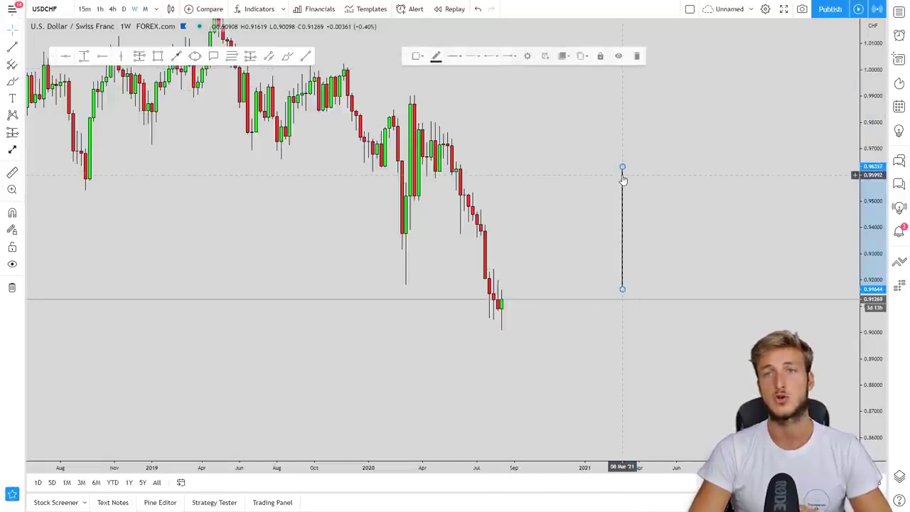
click(610, 57)
Trace the weekly decline from June to August 2020 with two red brush strokes in turn, deleting each one
click(287, 57)
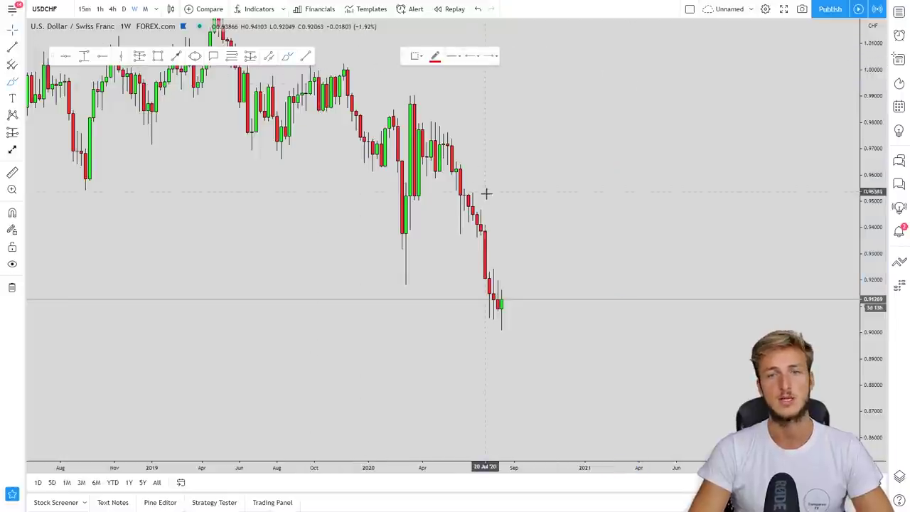
drag(467, 192, 500, 307)
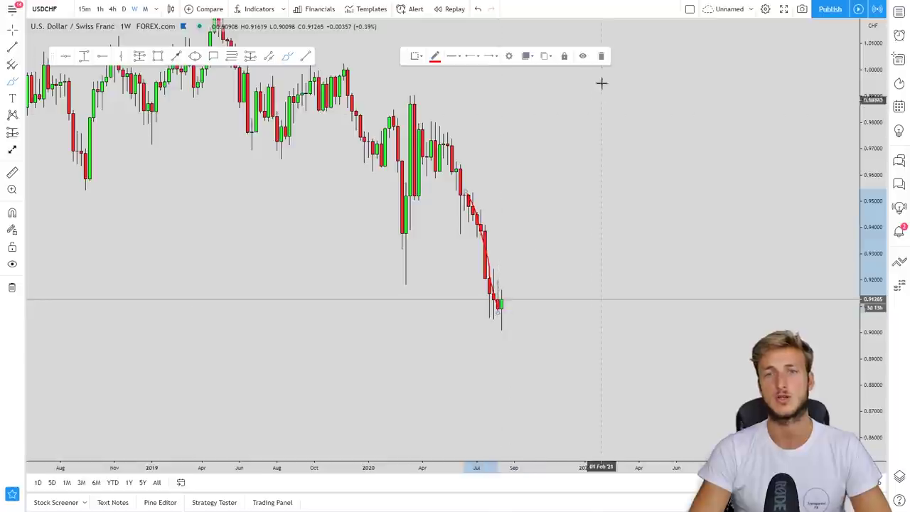
click(603, 55)
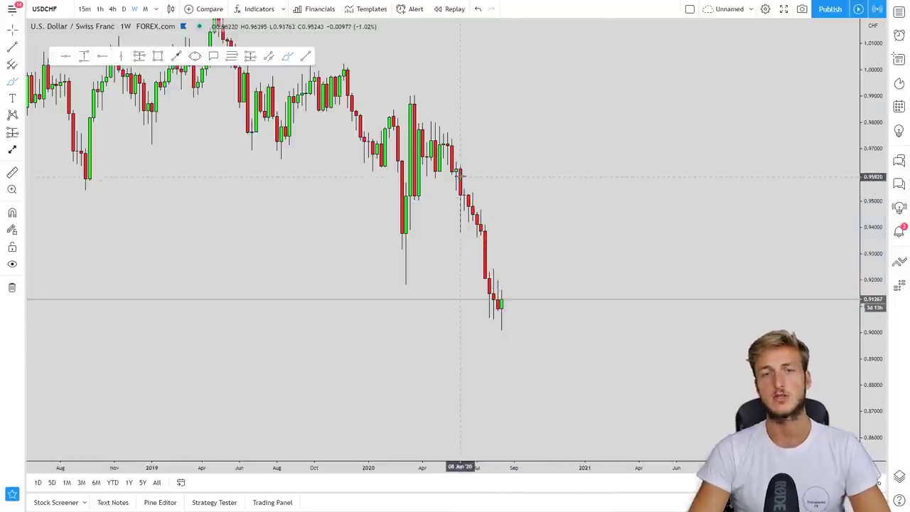
drag(459, 171, 484, 264)
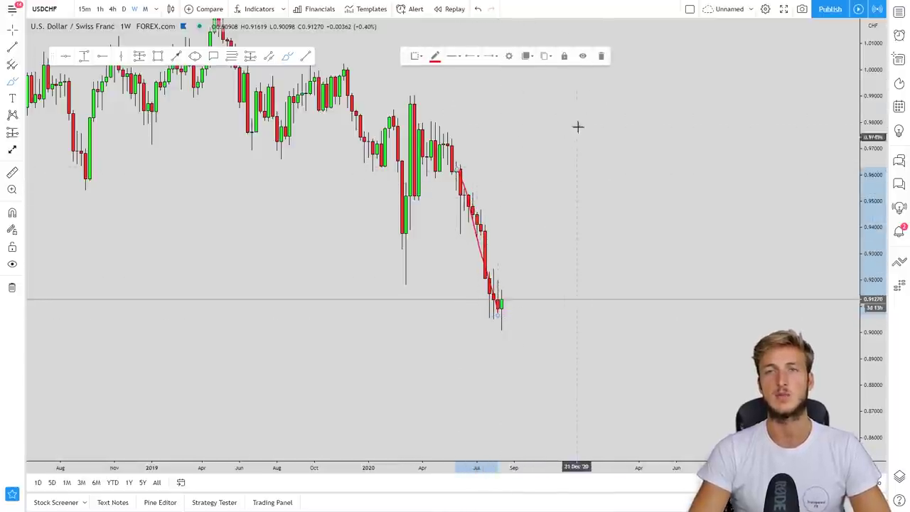
click(601, 56)
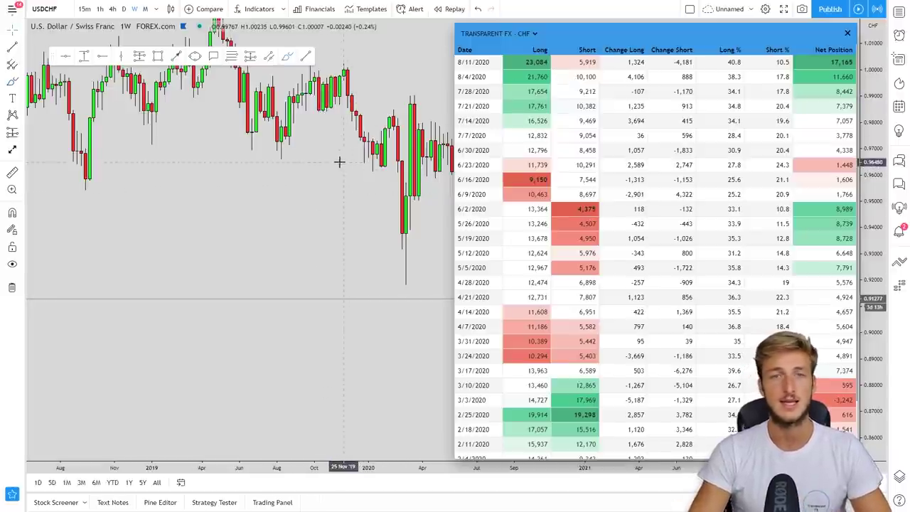
Trace the June to August 2020 weekly decline with a red brush stroke beside the CHF positioning table, and delete the stroke
drag(339, 159, 238, 178)
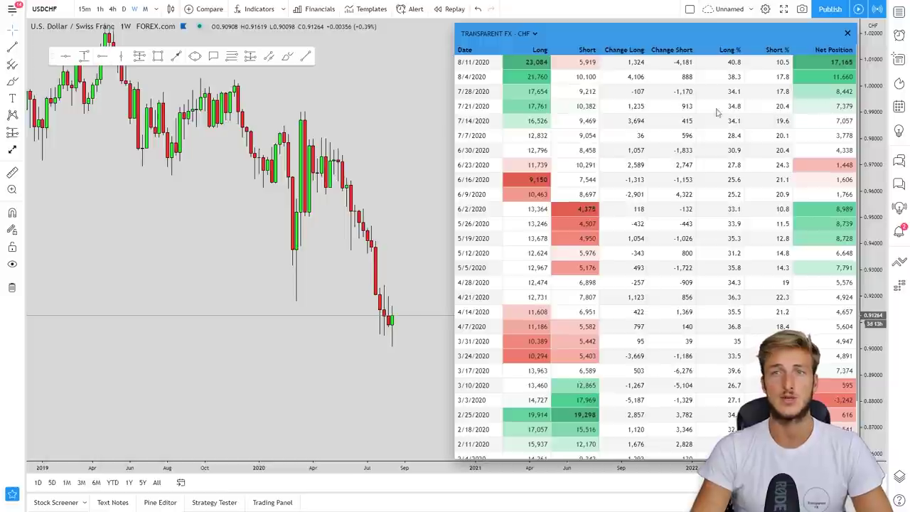
click(287, 56)
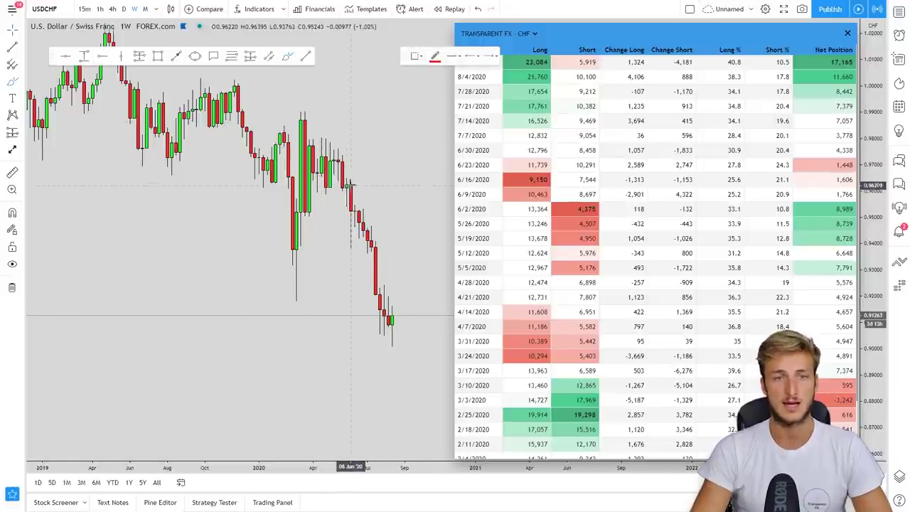
drag(347, 178, 391, 326)
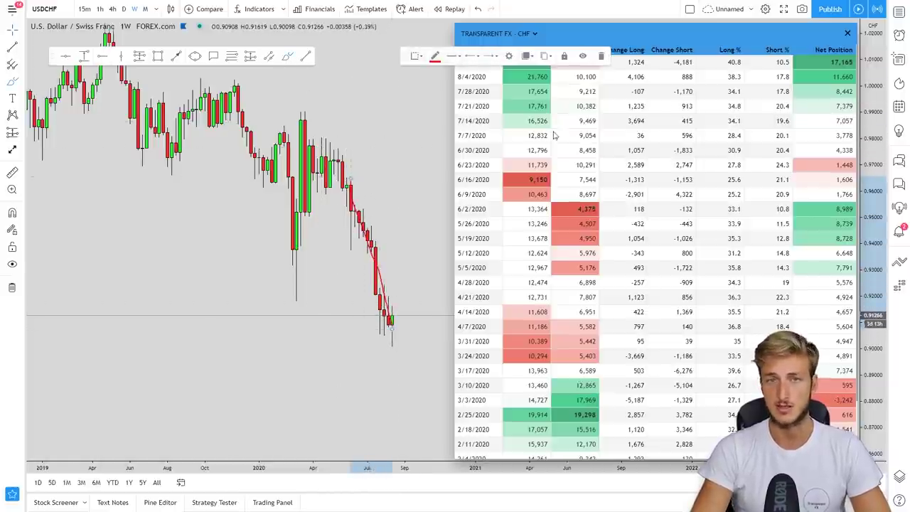
click(602, 56)
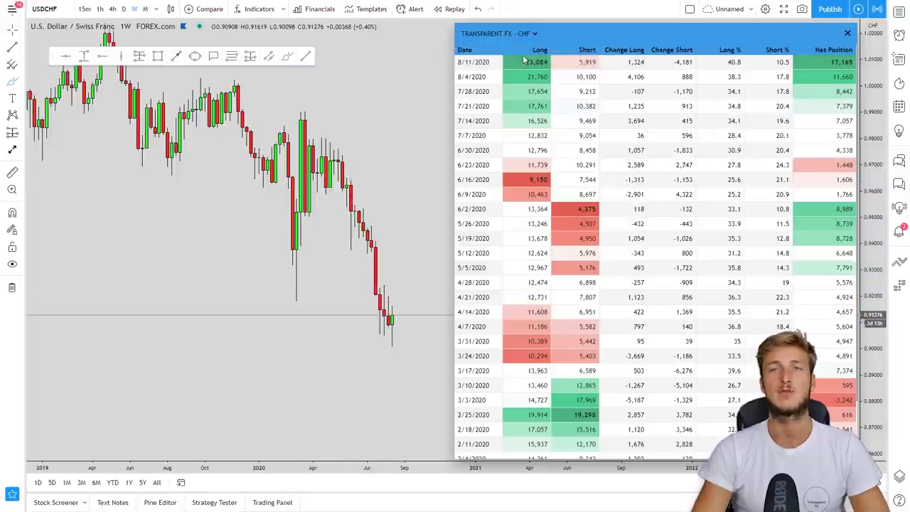
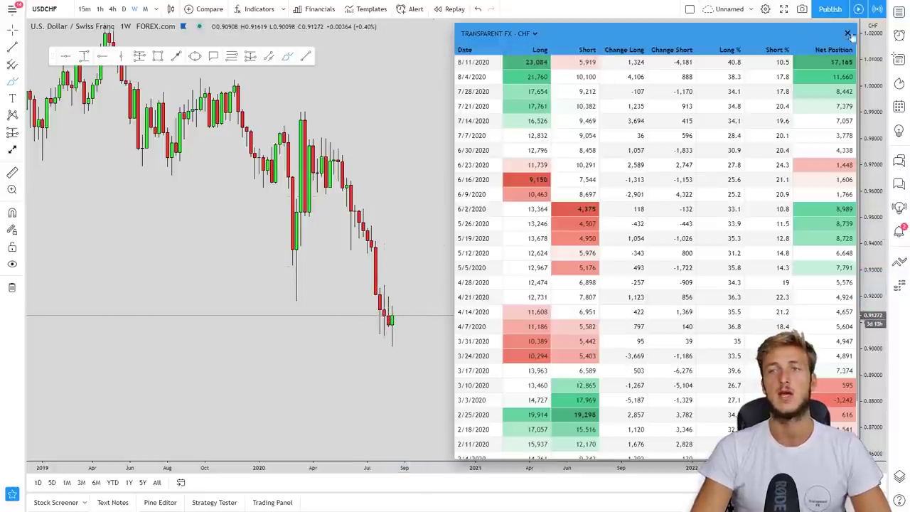
Close the CHF positioning table and show the daily USDCHF chart enlarged around the June to August 2020 decline
click(848, 35)
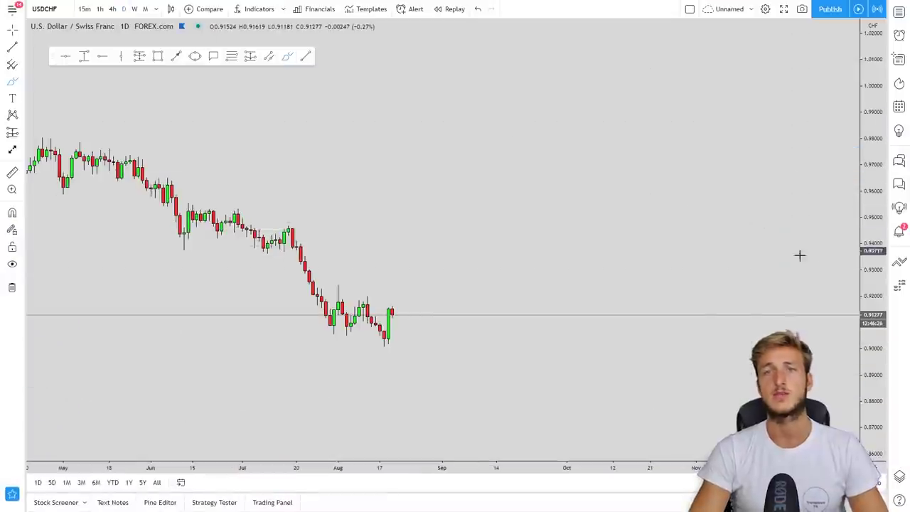
drag(858, 331, 823, 161)
drag(583, 178, 662, 152)
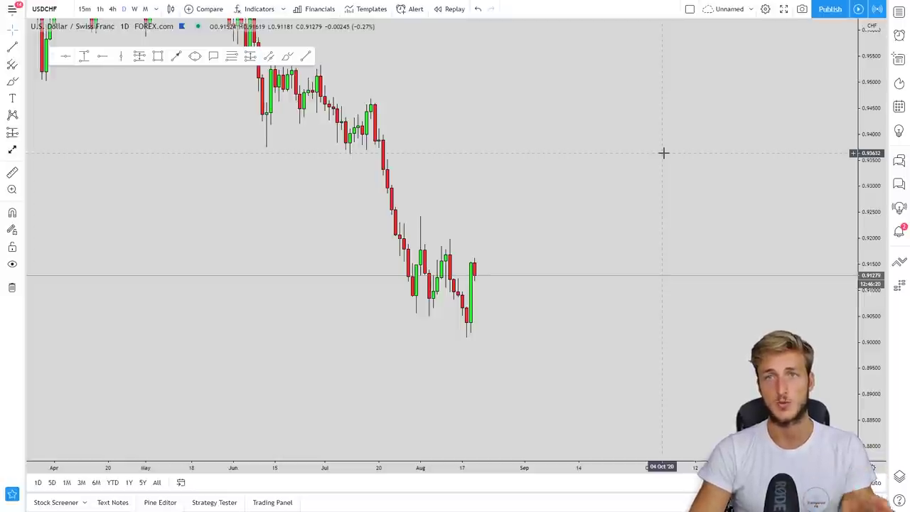
Circle the mid-August daily low in red, brush a stroke up along its rebound, and delete the marks
click(287, 56)
mouse_move(468, 332)
mouse_down()
mouse_move(460, 325)
mouse_move(475, 264)
mouse_up()
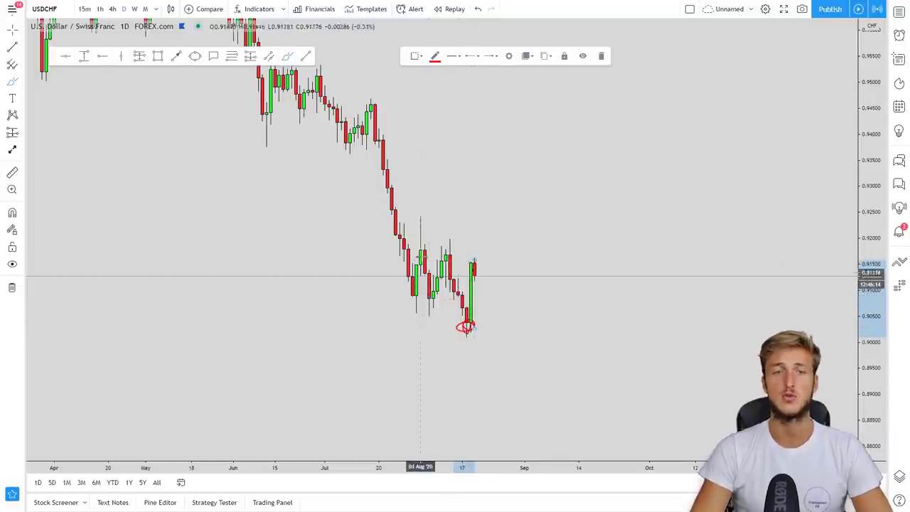
click(599, 56)
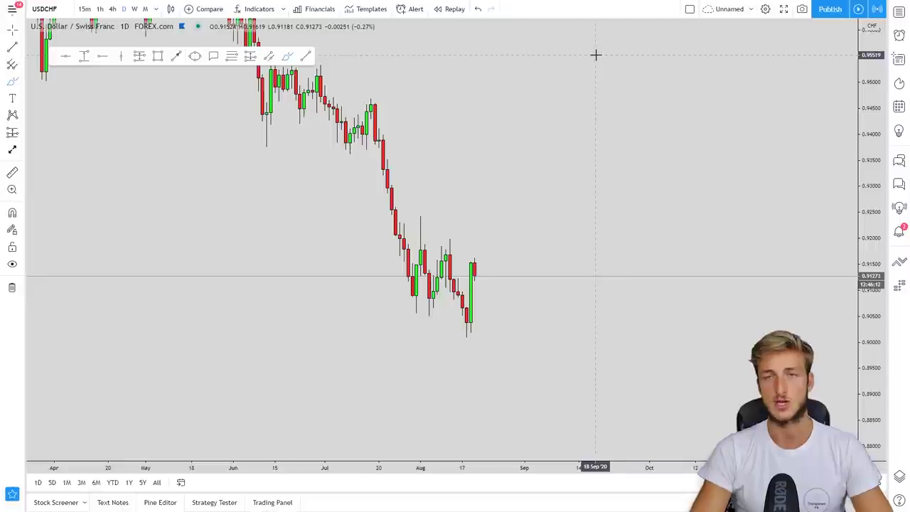
Draw a rectangle from about 0.9083 to 0.9059 between 29 July and 10 September 2020 as a support zone and fill it blue
click(158, 55)
click(408, 299)
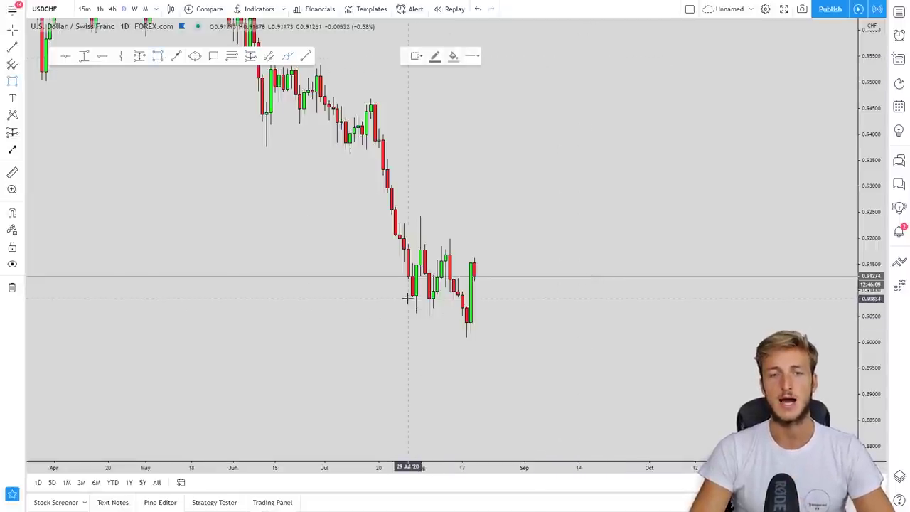
click(562, 312)
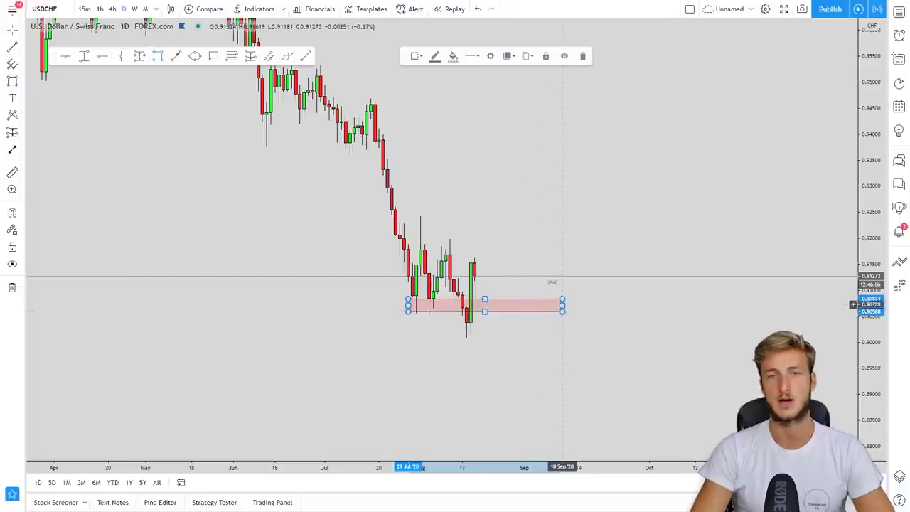
click(454, 56)
click(510, 80)
Circle the late-July low in the blue zone, brush a red stroke up to the early-August high, and delete the marks
drag(620, 242, 509, 221)
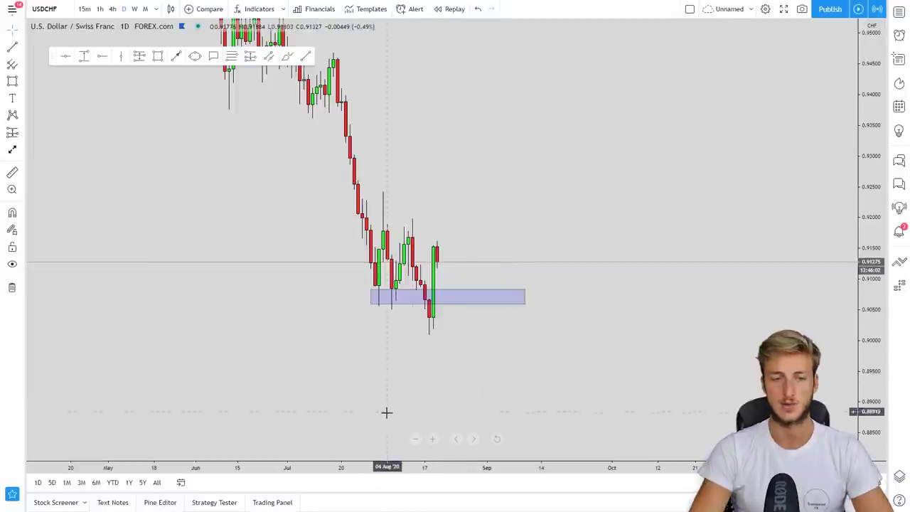
click(432, 439)
drag(398, 387, 429, 337)
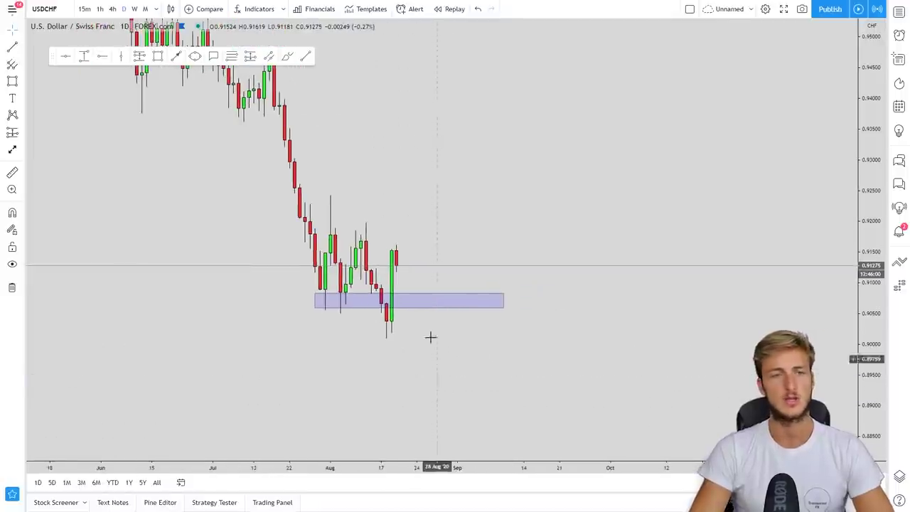
click(288, 56)
click(323, 300)
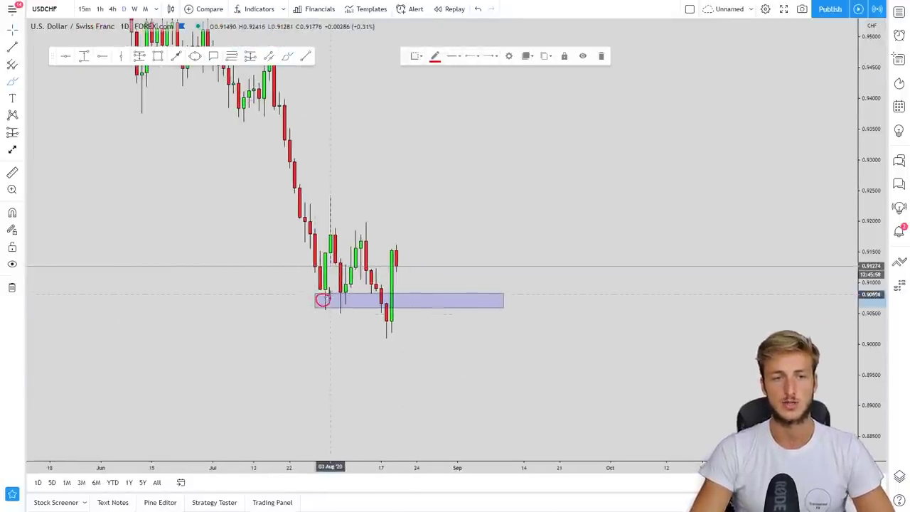
drag(324, 299, 331, 232)
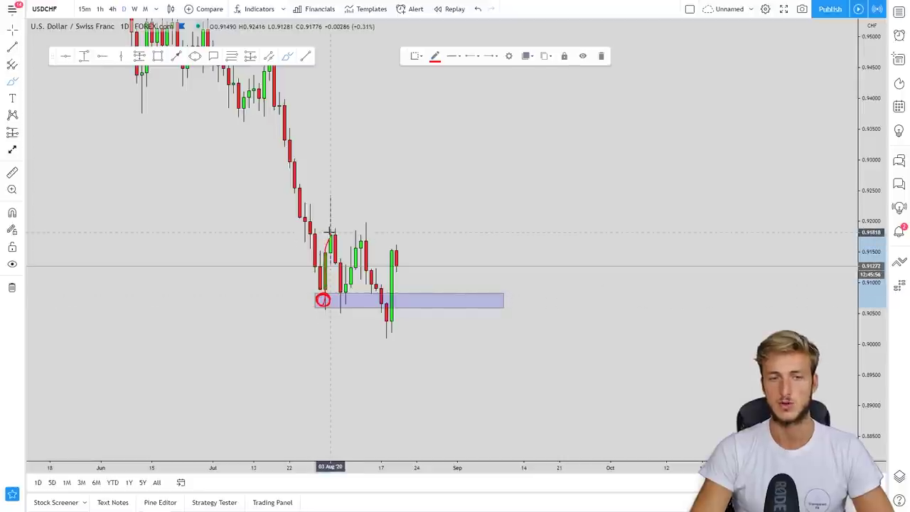
click(602, 56)
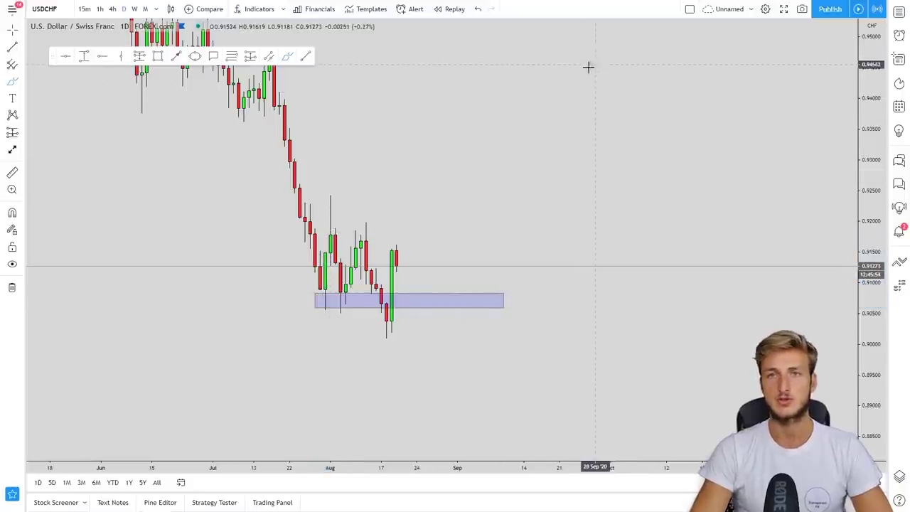
Draw a short horizontal trend line at about 0.905 from 29 July to 4 August 2020, just below the first low
click(306, 57)
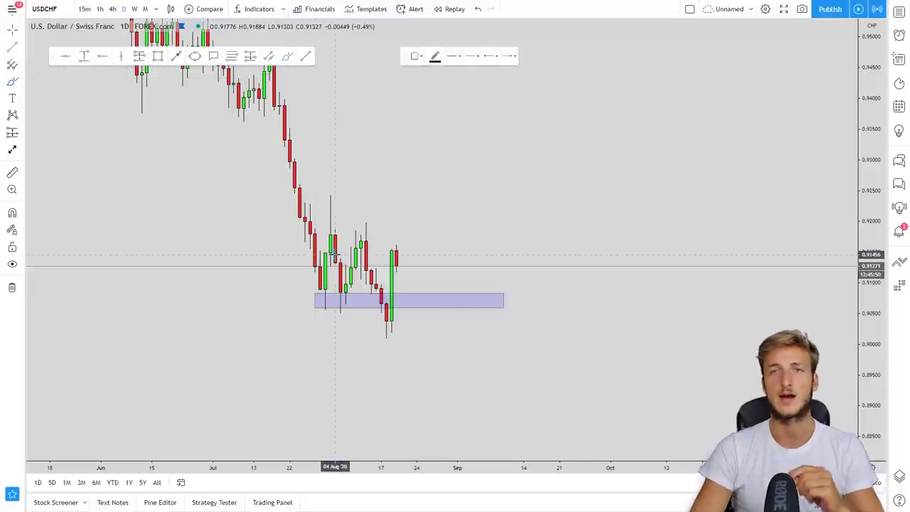
click(314, 313)
click(335, 313)
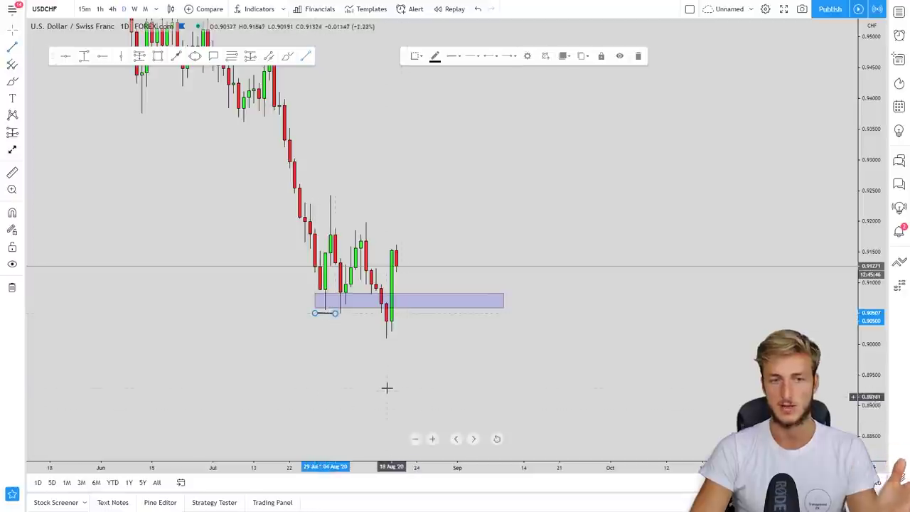
click(376, 352)
click(329, 313)
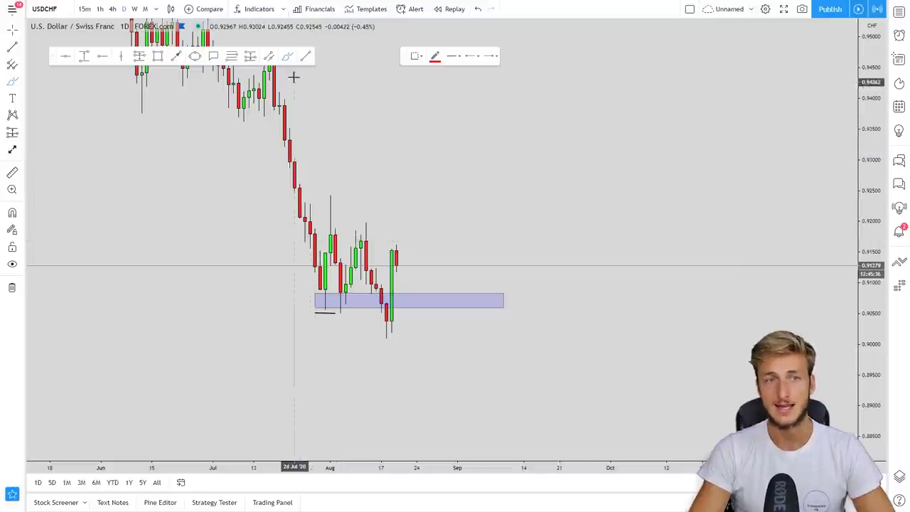
Draw a second short horizontal trend line from 5 to about 12 August 2020 below the second low and shift it slightly lower to about 0.904
click(306, 58)
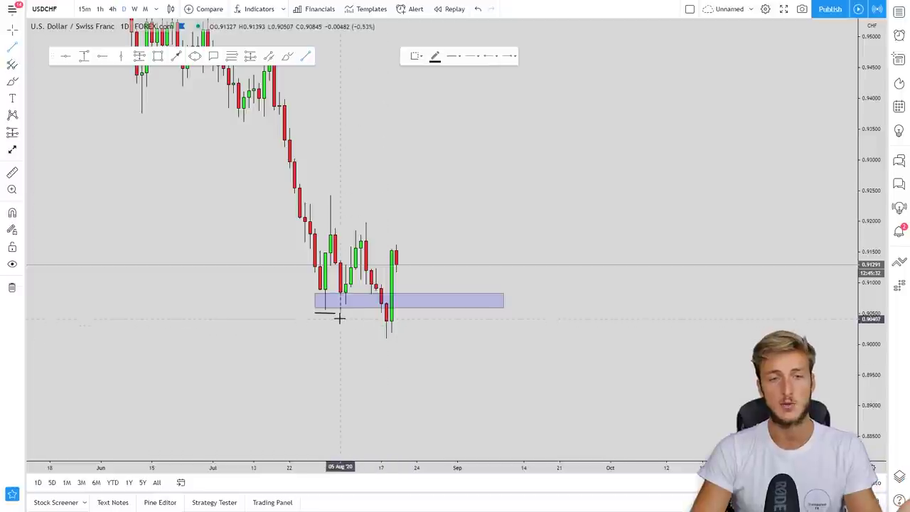
click(339, 314)
click(366, 317)
click(346, 315)
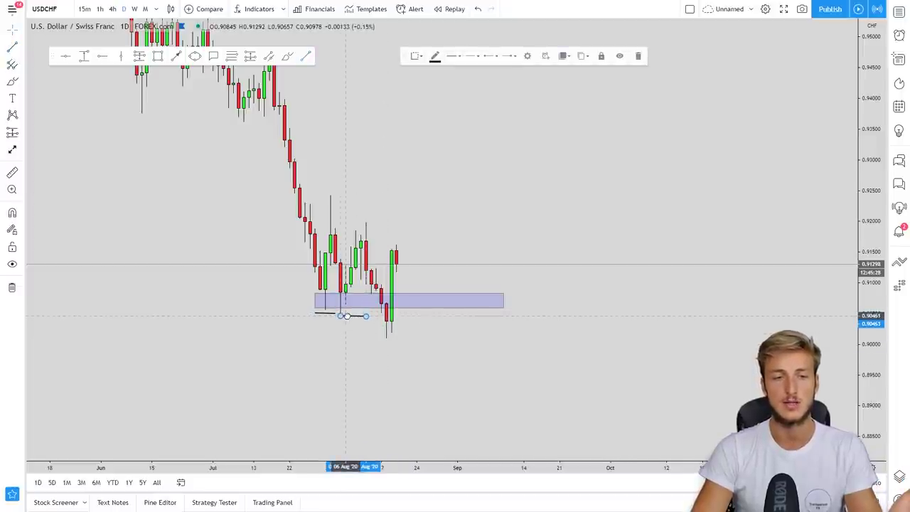
click(346, 343)
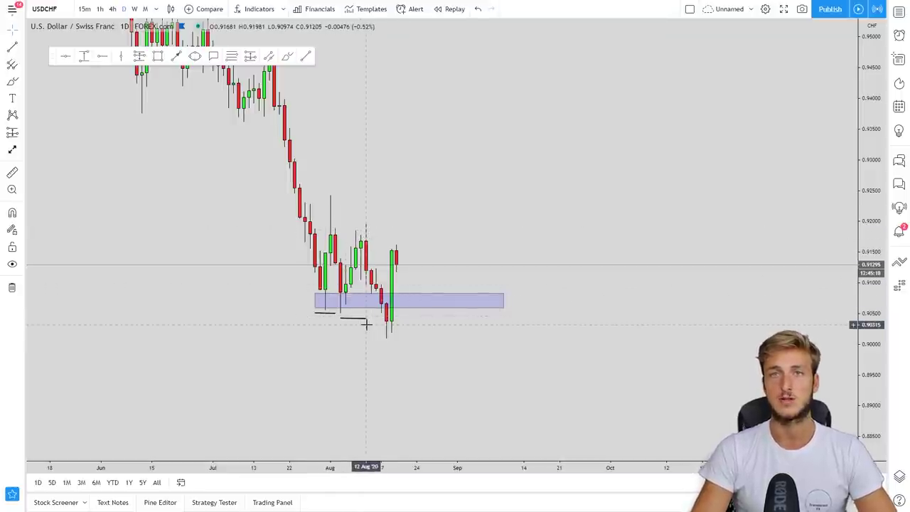
Brush a red horizontal stroke at about 0.905 beneath both lows and across the mid-August candles, and delete it
click(306, 56)
click(307, 315)
click(403, 314)
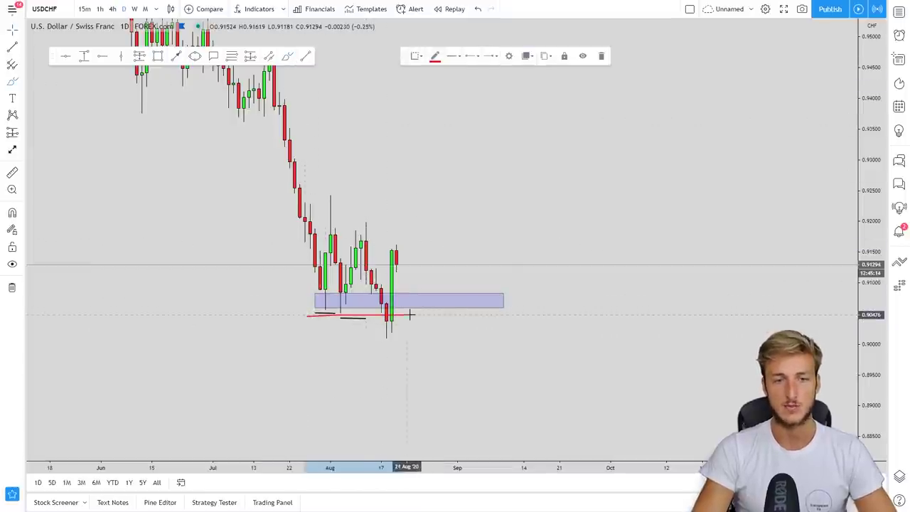
click(602, 56)
Trace the mid-August decline with a red brush stroke, delete it, and brush a rising stroke from the 18 August low to about 0.916
drag(366, 229, 386, 323)
click(367, 307)
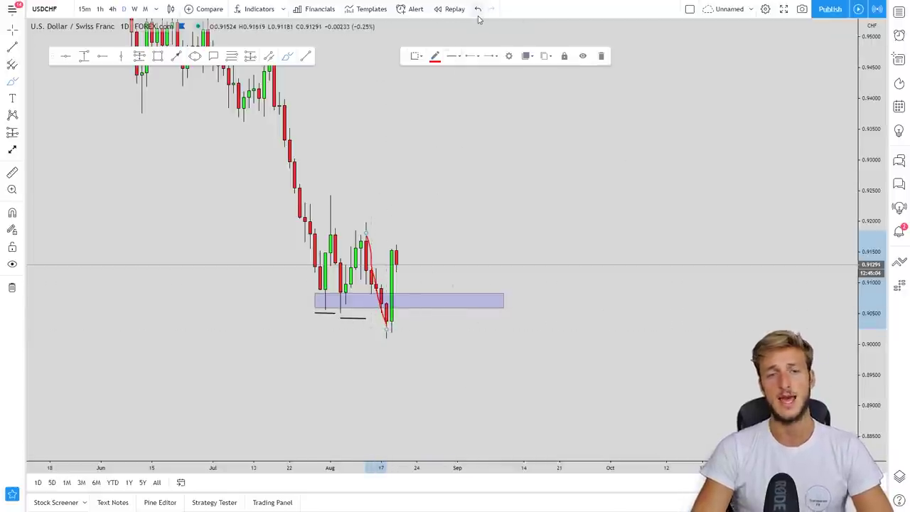
click(601, 57)
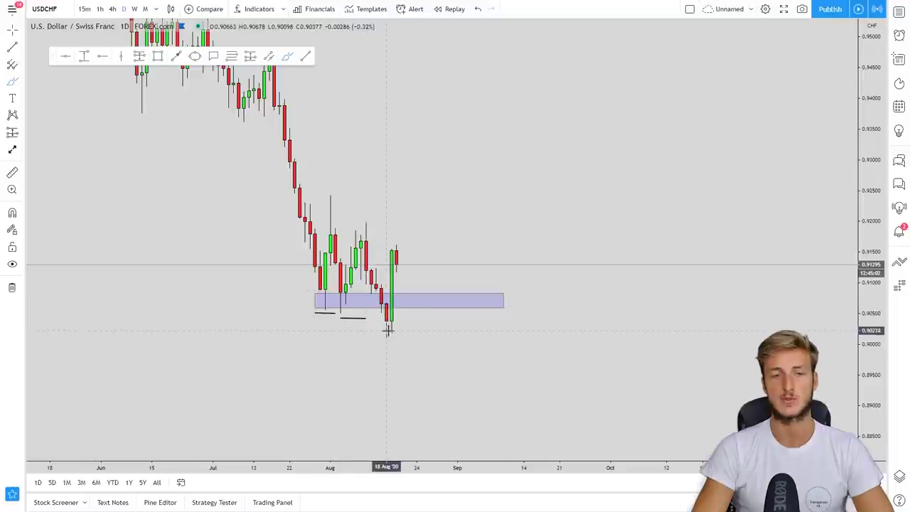
drag(387, 329, 408, 243)
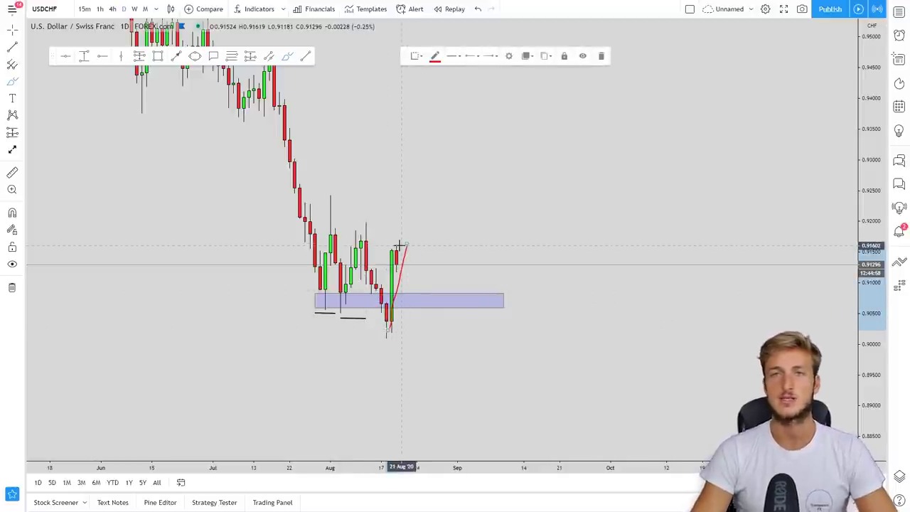
Delete the red rising brush stroke and both short black trend lines beneath the August lows
click(601, 57)
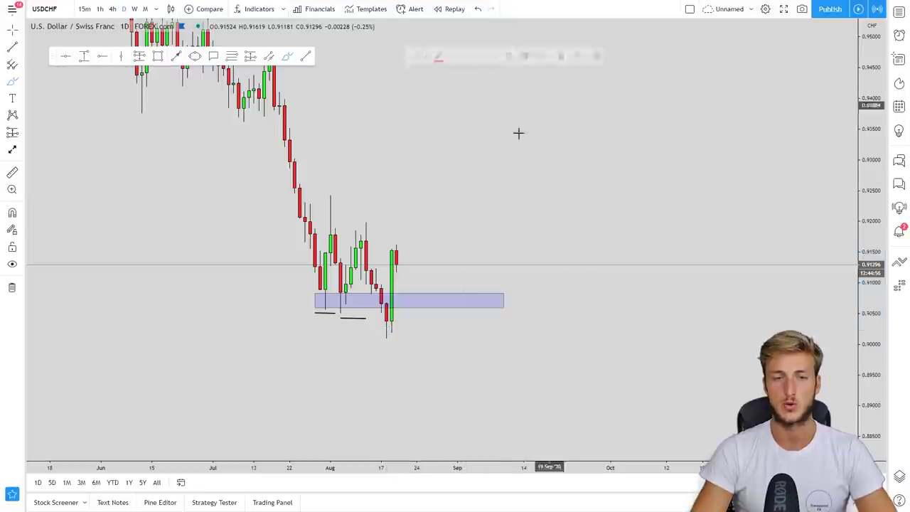
click(361, 324)
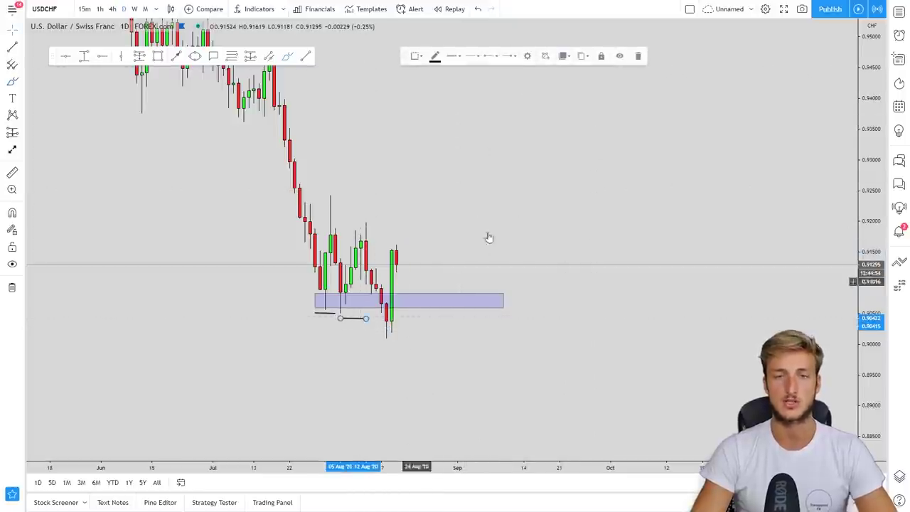
click(640, 57)
click(333, 313)
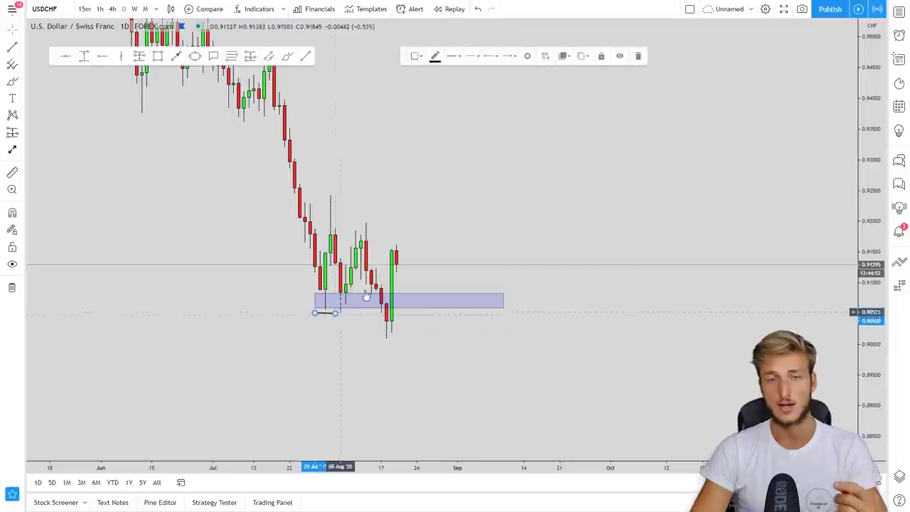
click(638, 57)
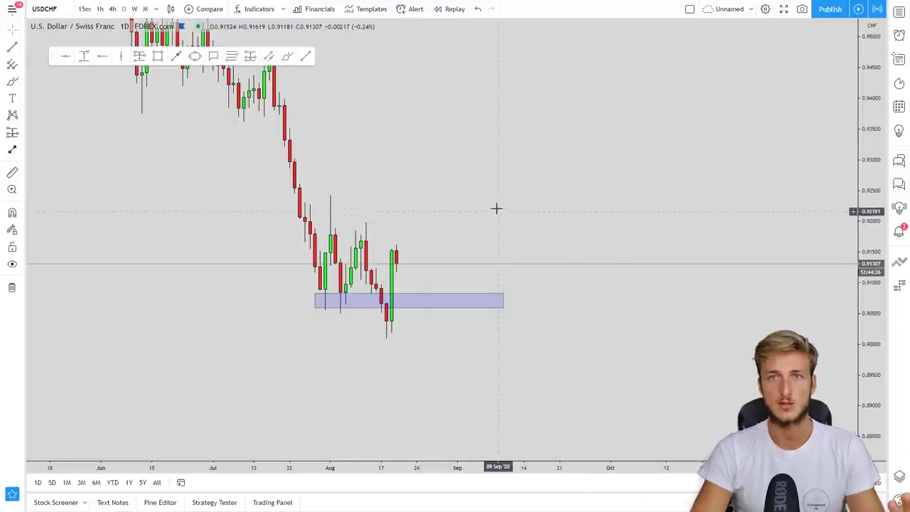
click(325, 307)
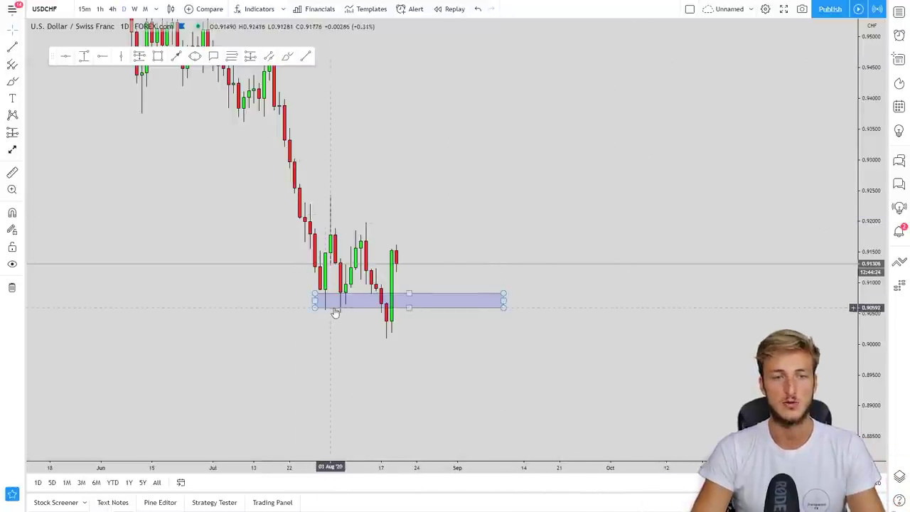
click(342, 314)
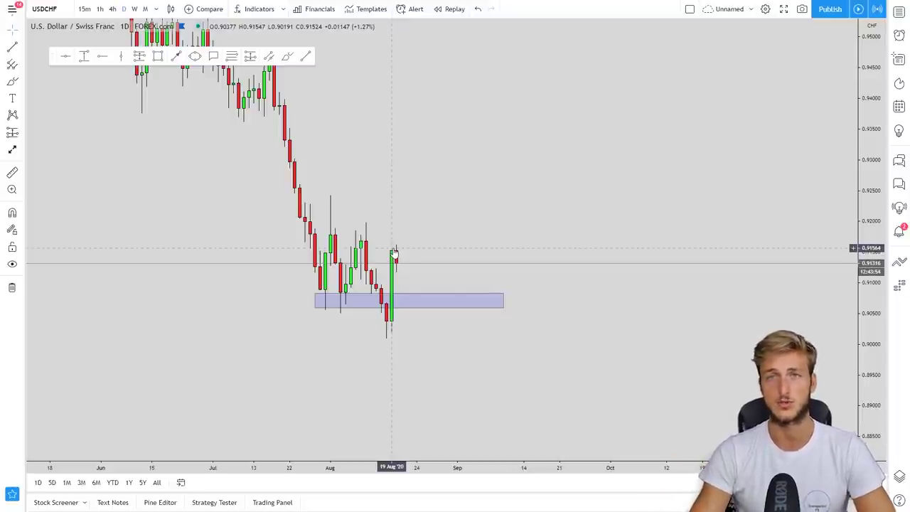
right_click(500, 356)
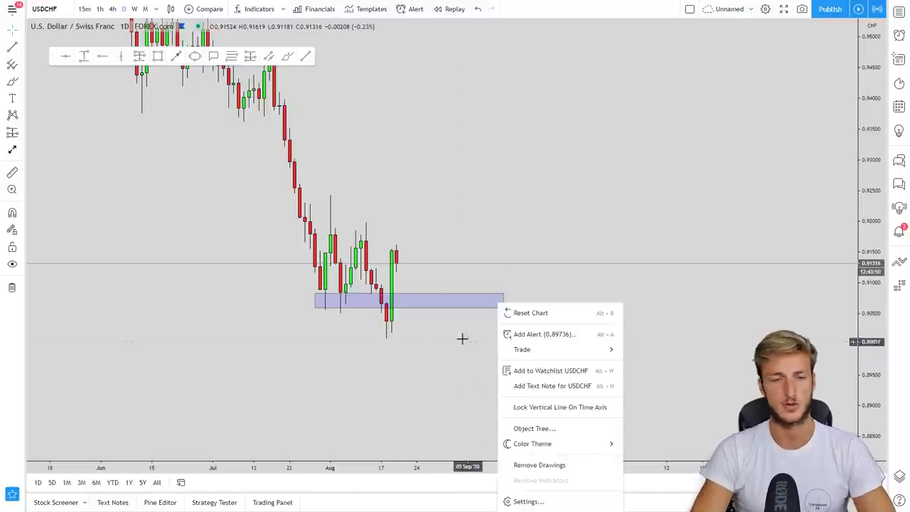
click(455, 345)
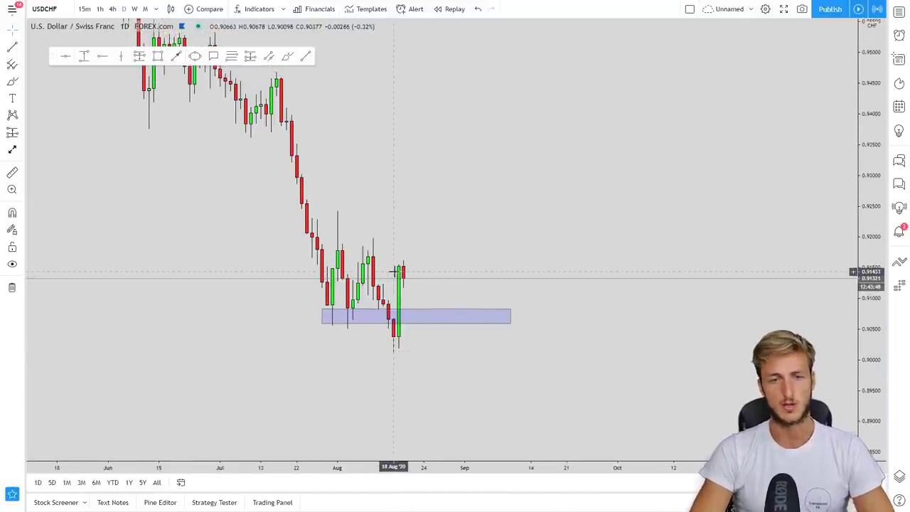
Draw a blue arrow falling from about 0.9134 at 21 August to the zone's upper edge at about 0.908 on 24 August 2020
key(alt+j)
drag(409, 278, 425, 309)
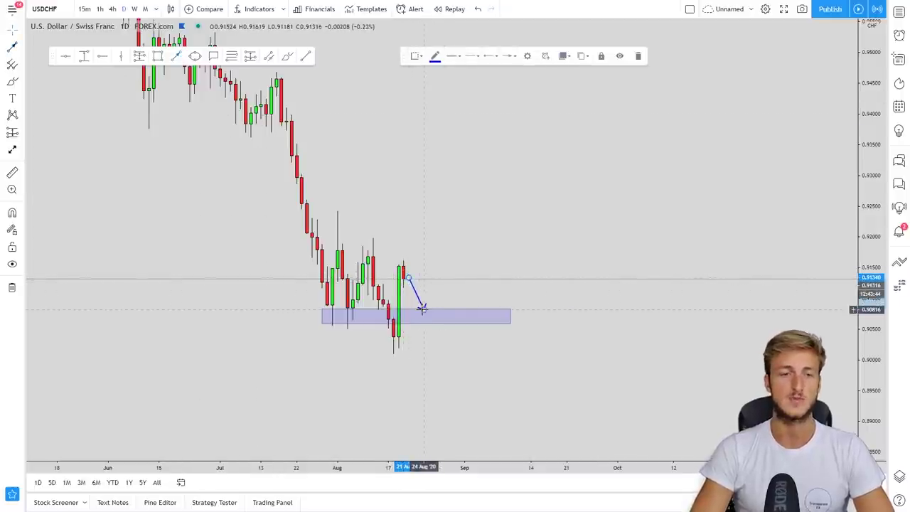
click(445, 314)
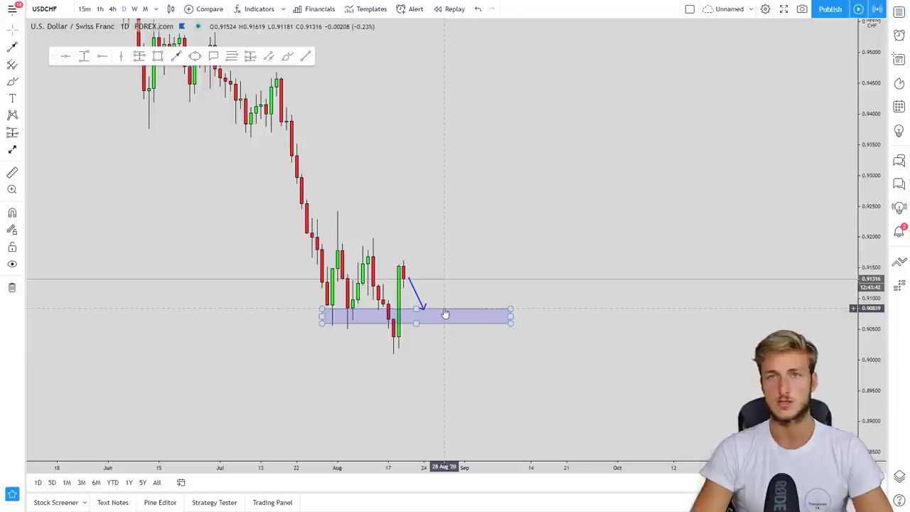
click(412, 266)
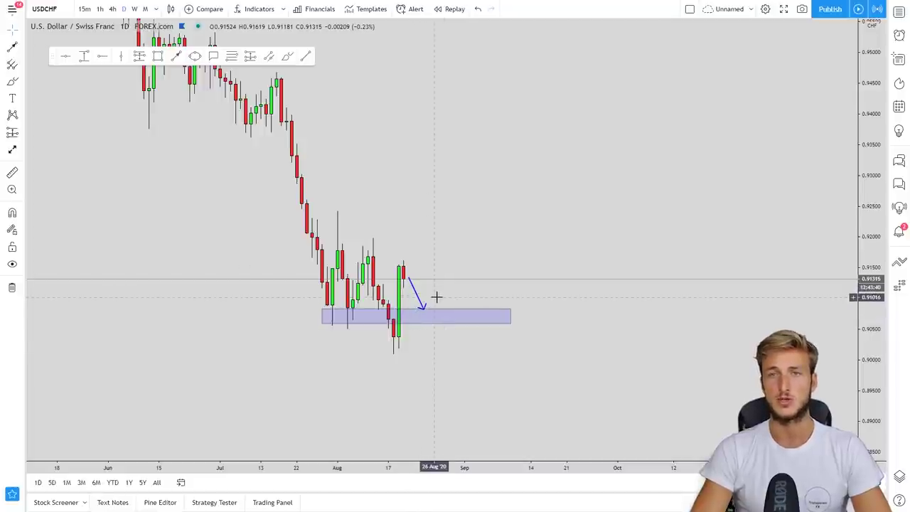
Place a small yellow ellipse on the zone at the arrow's tip and draw a blue arrow rising from it to about 0.924
click(195, 56)
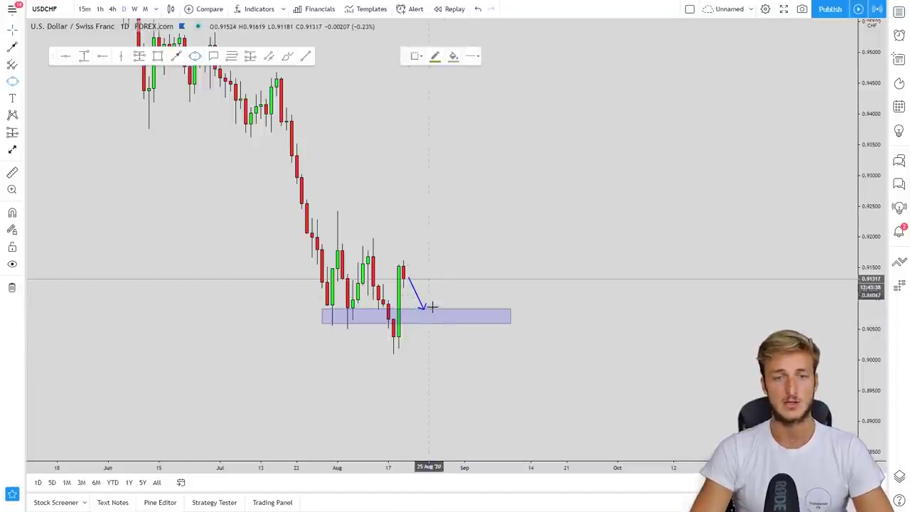
drag(414, 316, 444, 318)
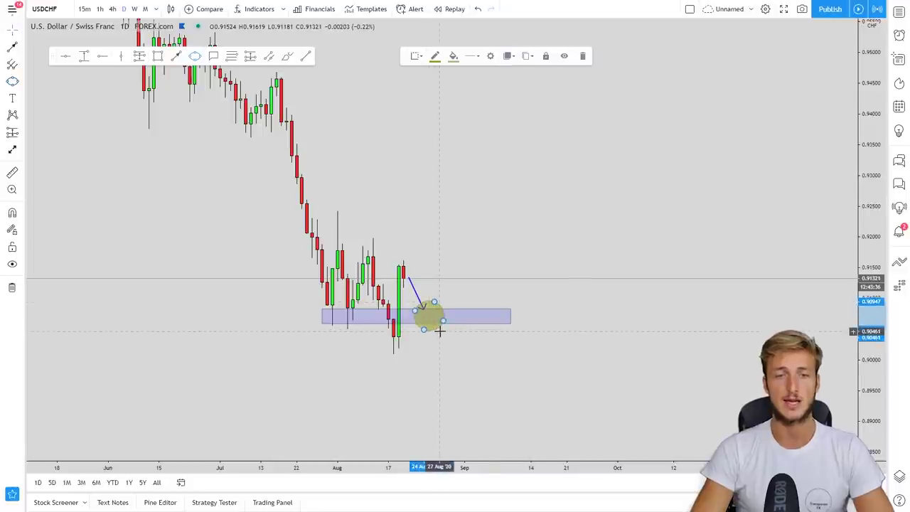
click(177, 55)
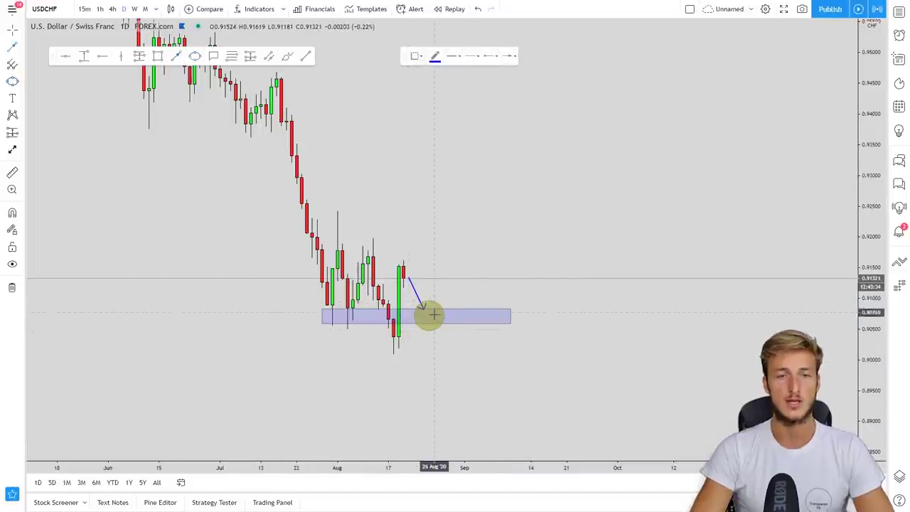
drag(429, 308, 459, 214)
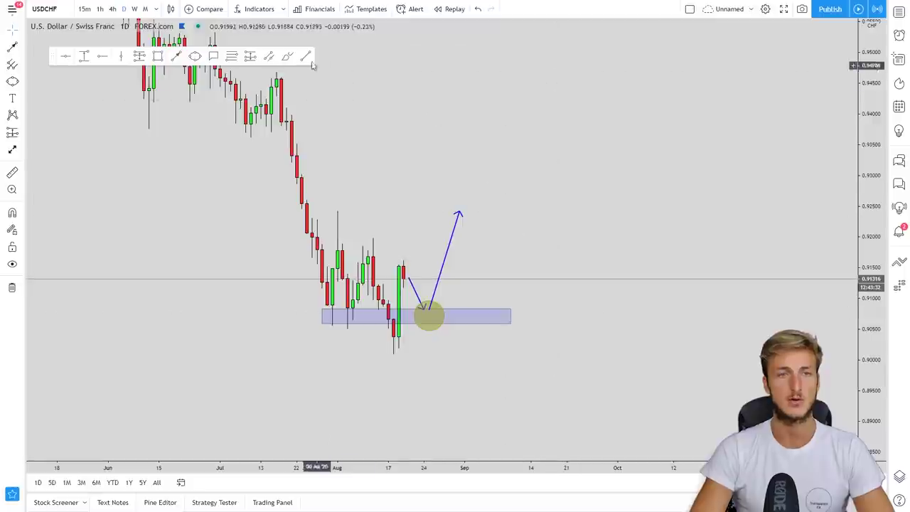
Brush red curves beneath the first low, the 18 August low and the yellow ellipse, and delete all three
drag(313, 321, 420, 360)
drag(416, 321, 478, 324)
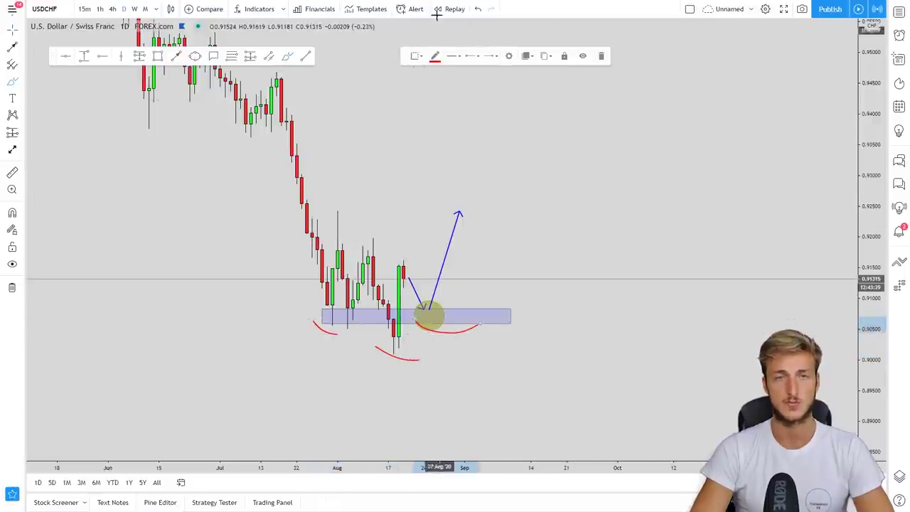
click(601, 55)
click(417, 364)
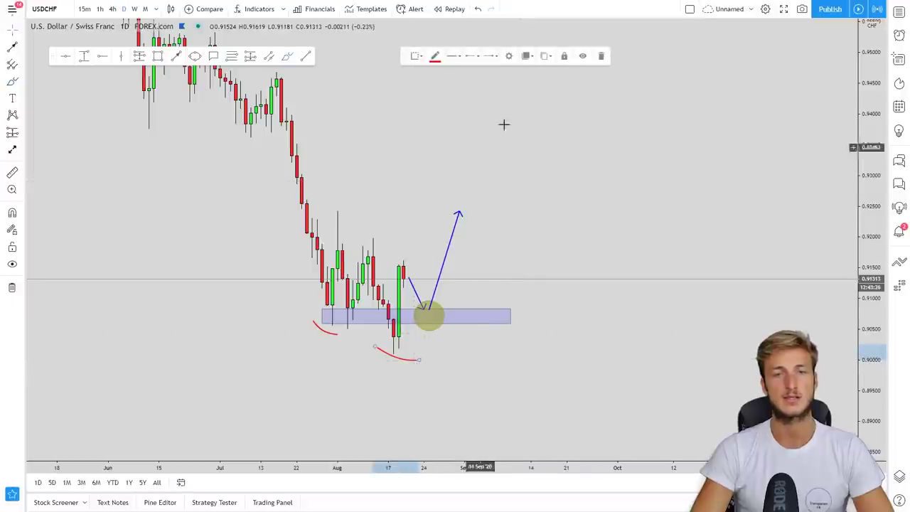
click(601, 56)
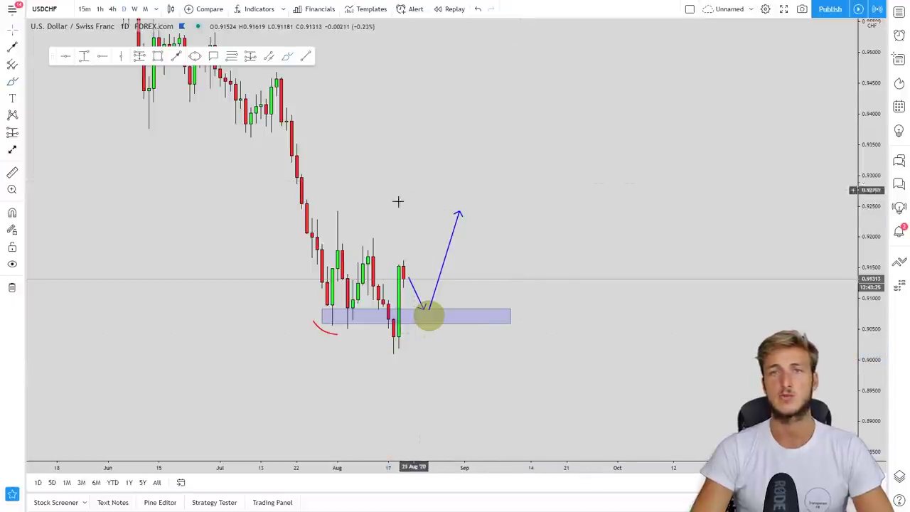
click(333, 333)
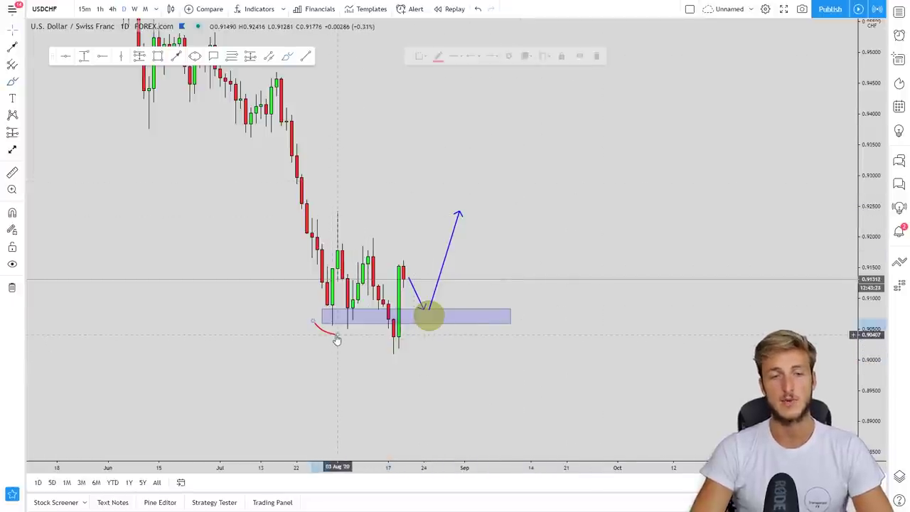
click(601, 55)
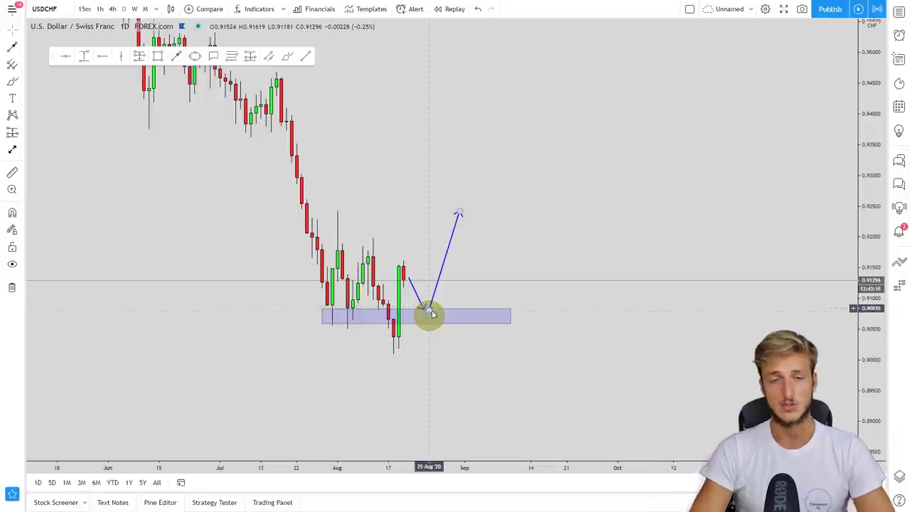
Trace the projected pullback and rebound with red brush strokes, circling inside the yellow ellipse and rising to about 0.925, and delete them
click(287, 56)
drag(429, 316, 426, 317)
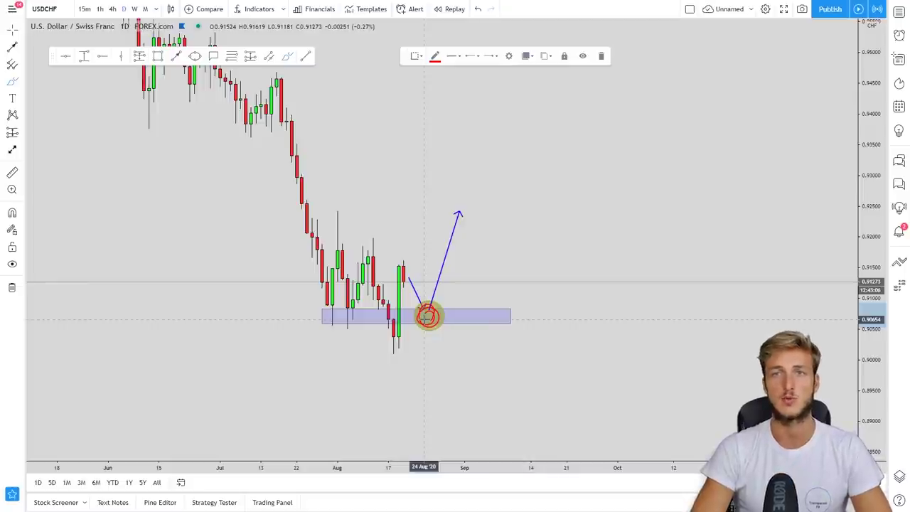
drag(426, 316, 453, 206)
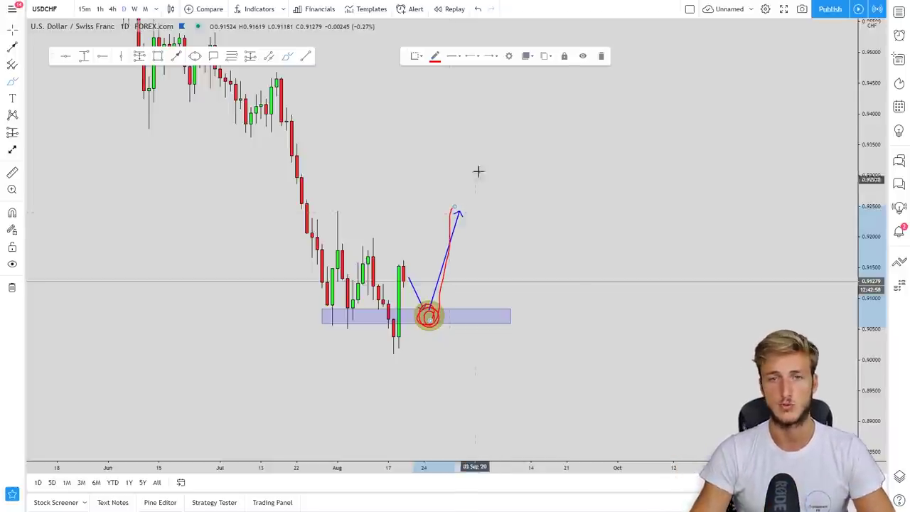
click(601, 56)
mouse_move(404, 262)
mouse_down()
mouse_move(426, 306)
mouse_move(453, 206)
mouse_up()
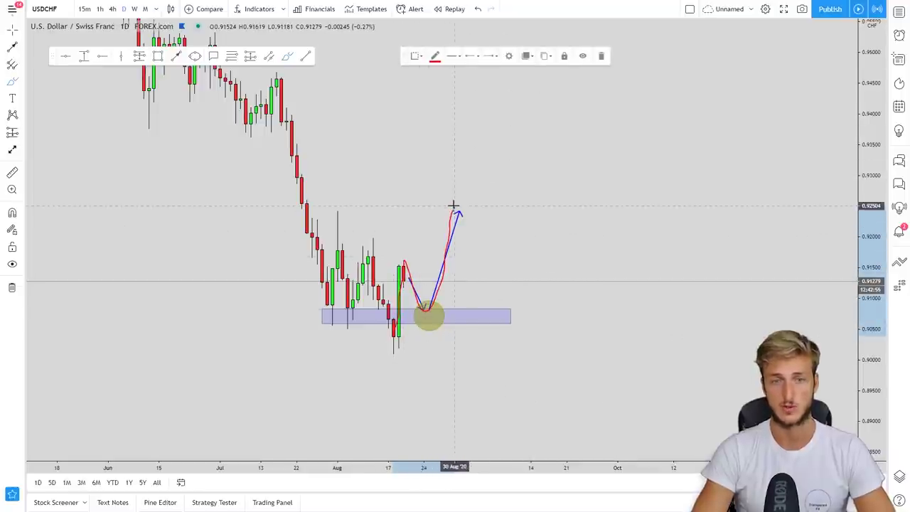
click(601, 55)
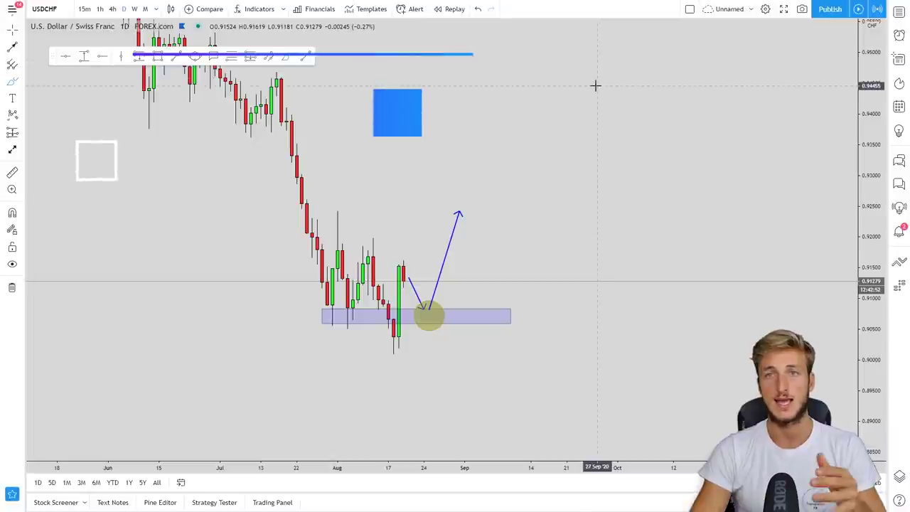